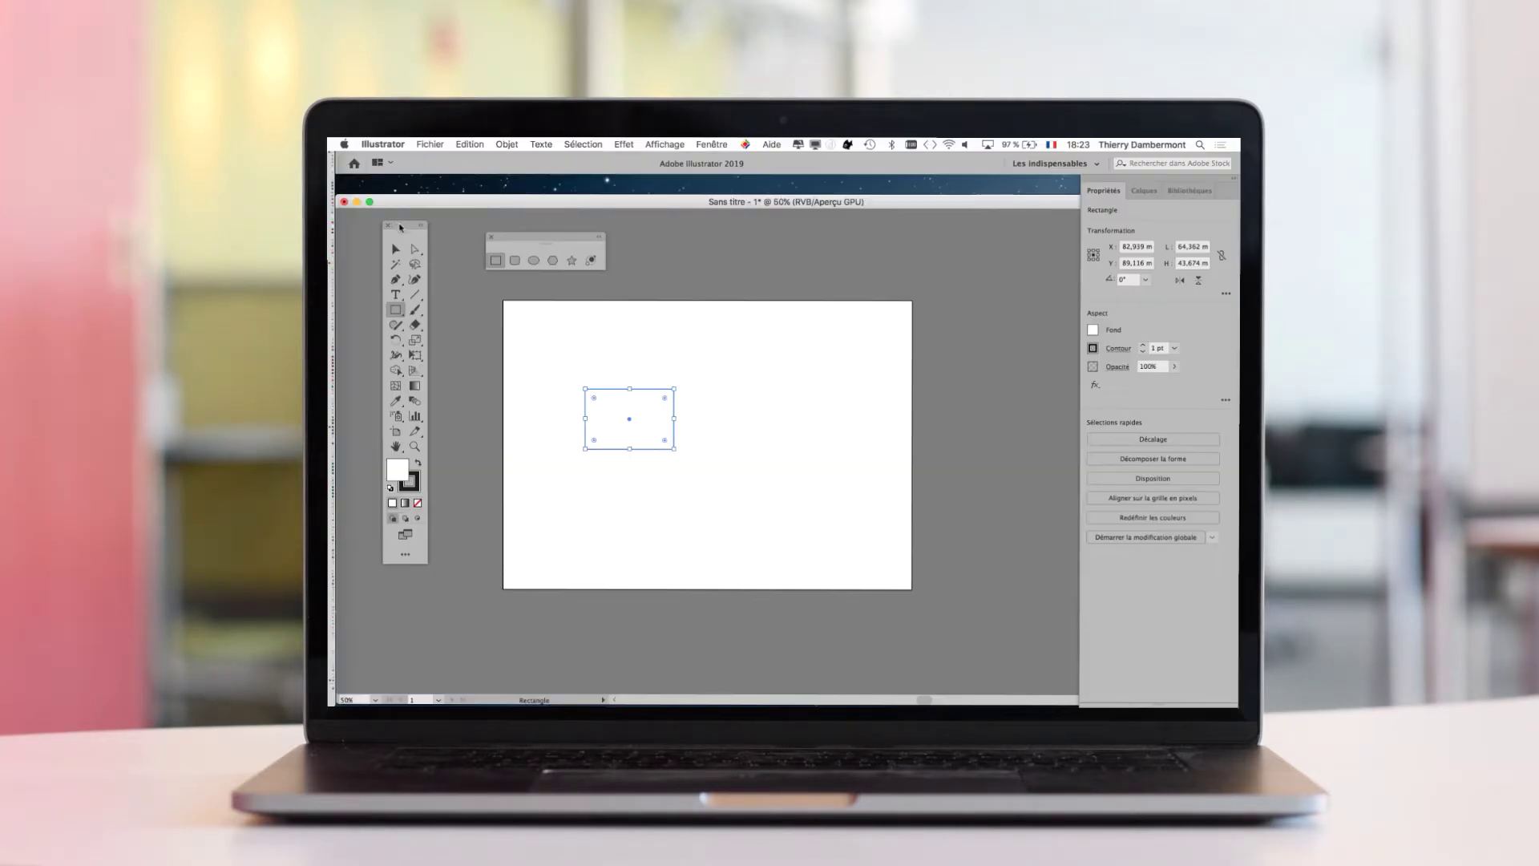
Move the floating rectangle-tools flyout and the Tools panel right beside the artboard.
{"action": "left_click_drag", "start_coordinate": [524, 236], "coordinate": [834, 270]}
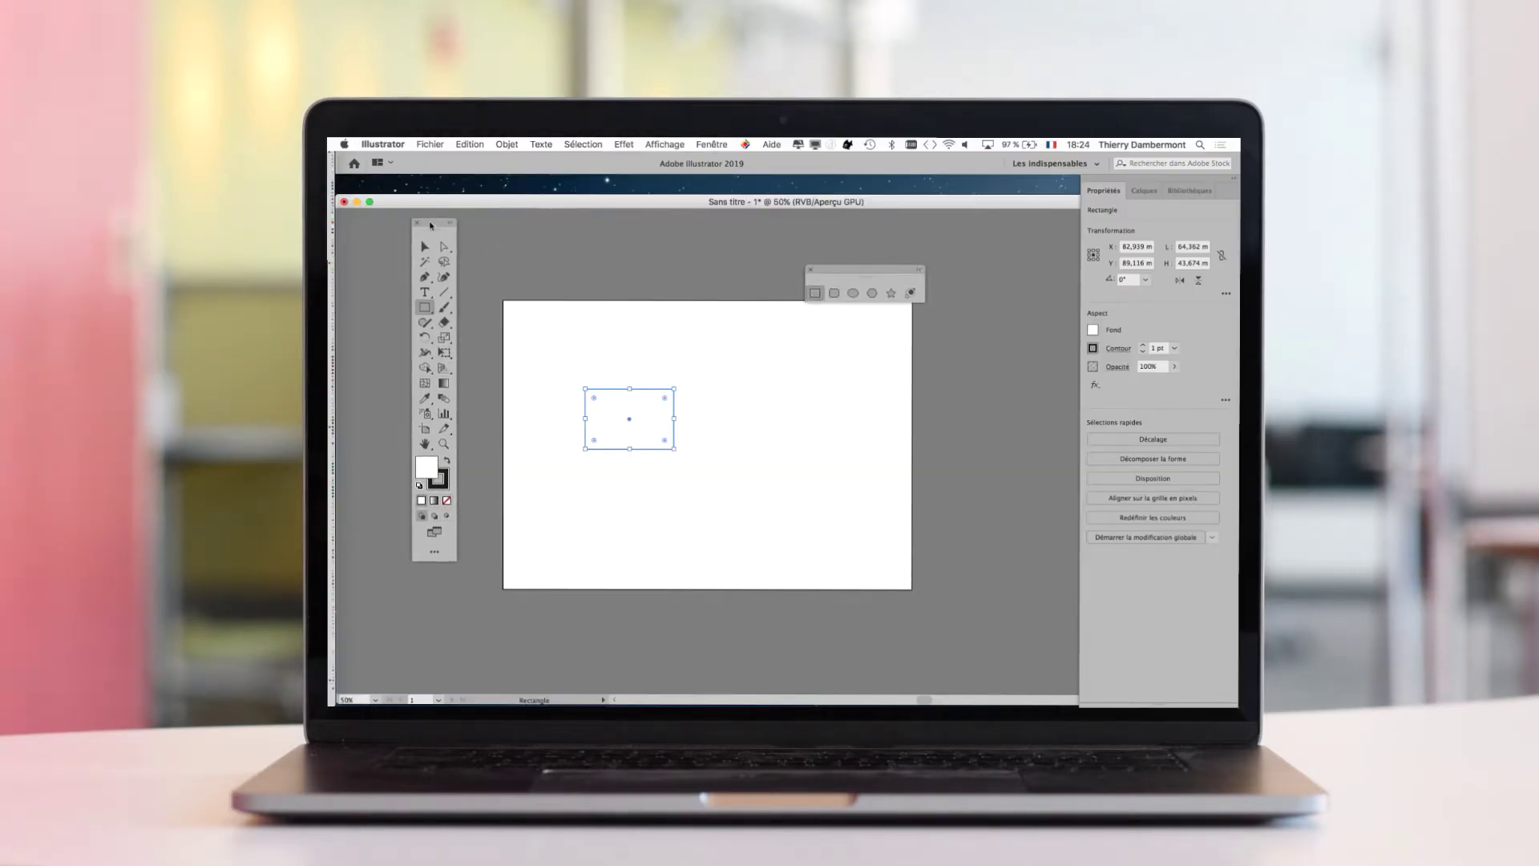
{"action": "left_click_drag", "start_coordinate": [432, 224], "coordinate": [538, 228]}
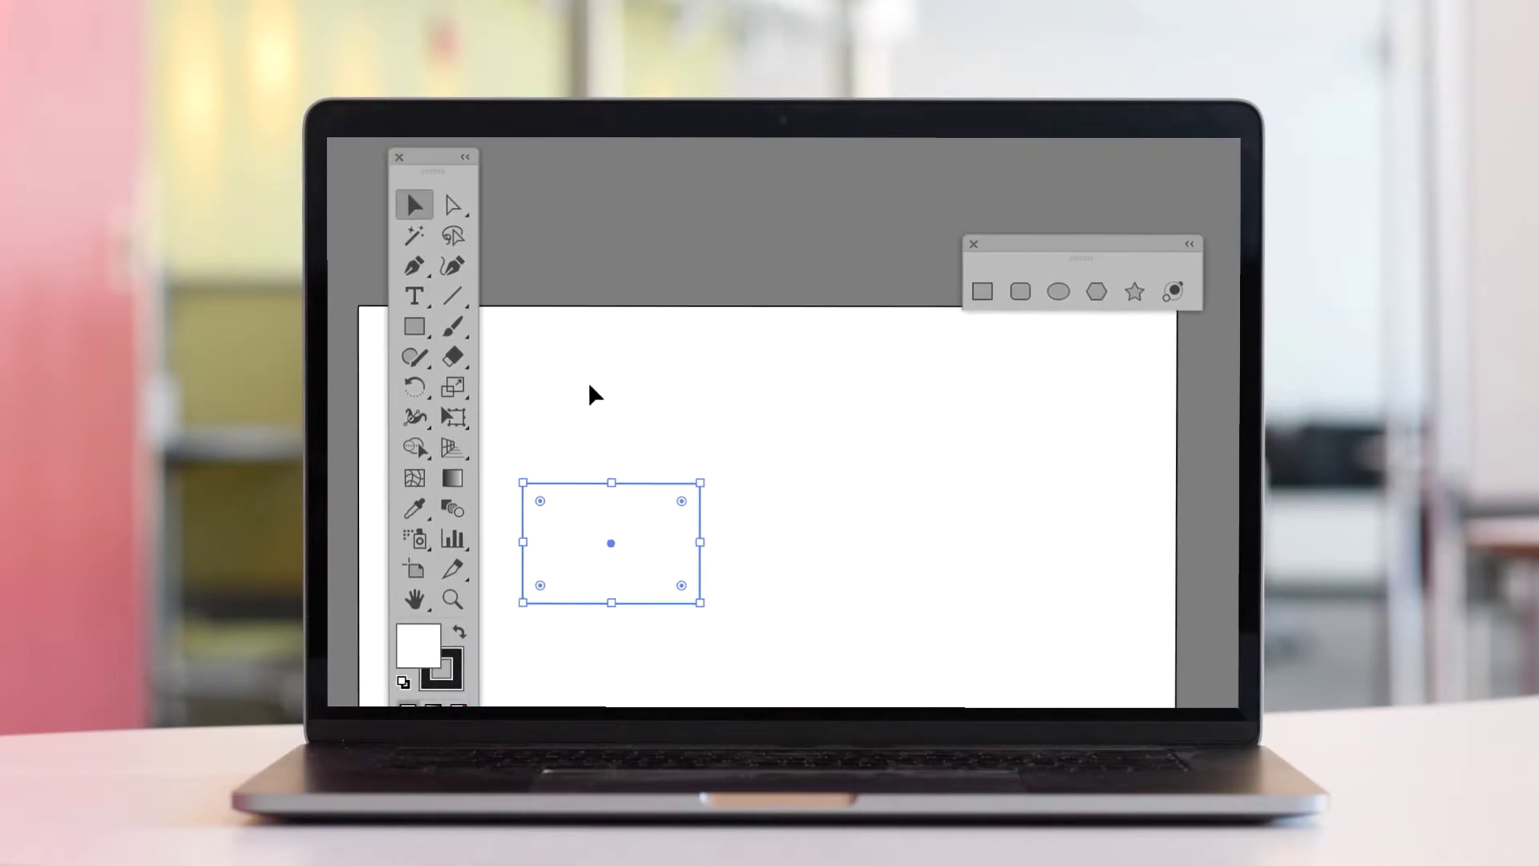
{"action": "left_click", "coordinate": [602, 386]}
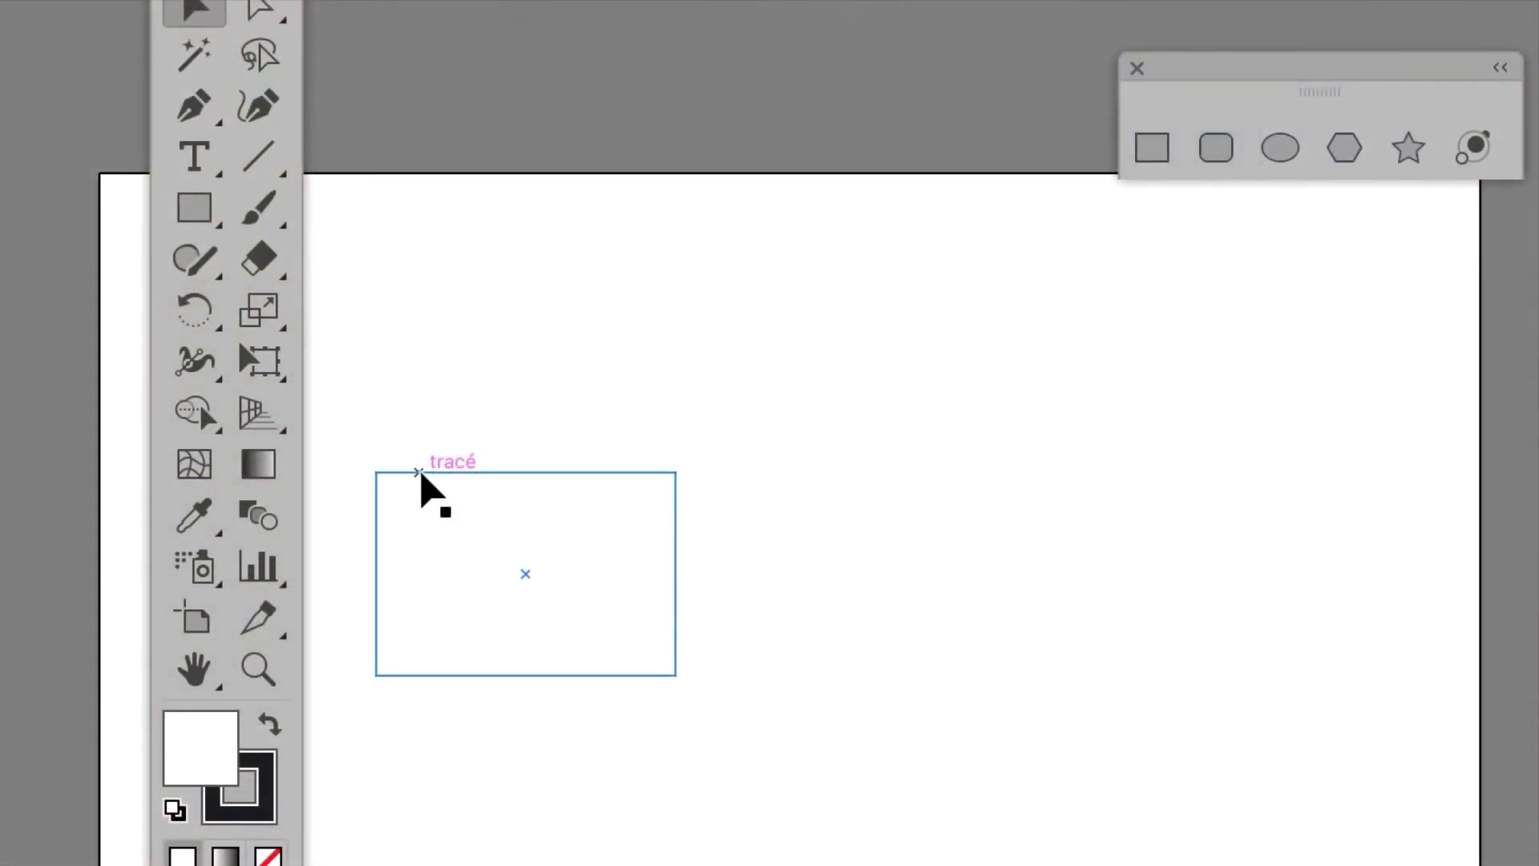
{"action": "left_click", "coordinate": [419, 473]}
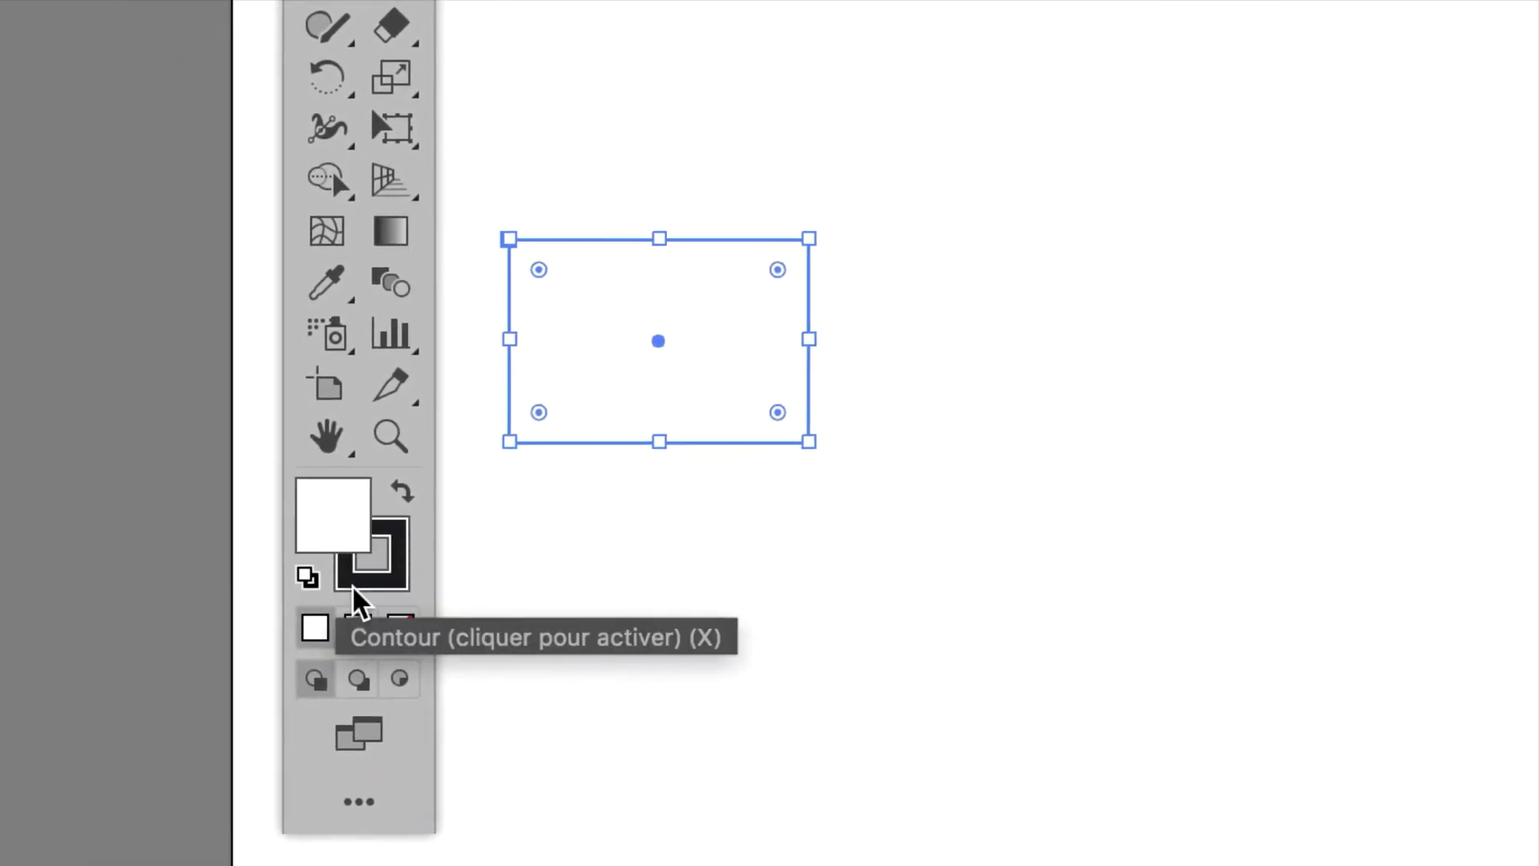
{"action": "left_click", "coordinate": [353, 584]}
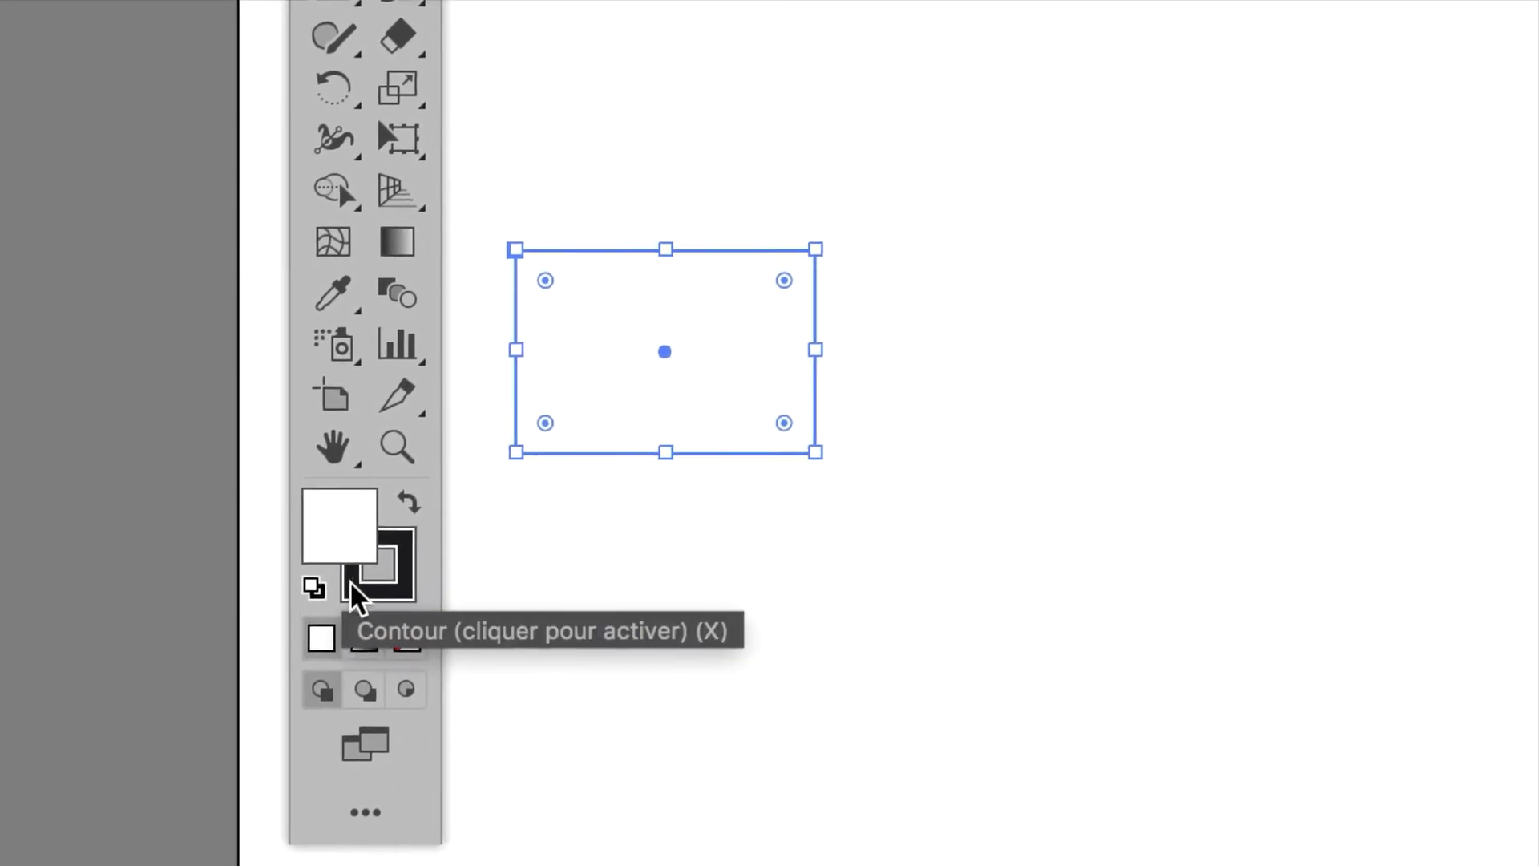
{"action": "left_click", "coordinate": [350, 583]}
{"action": "left_click", "coordinate": [341, 565]}
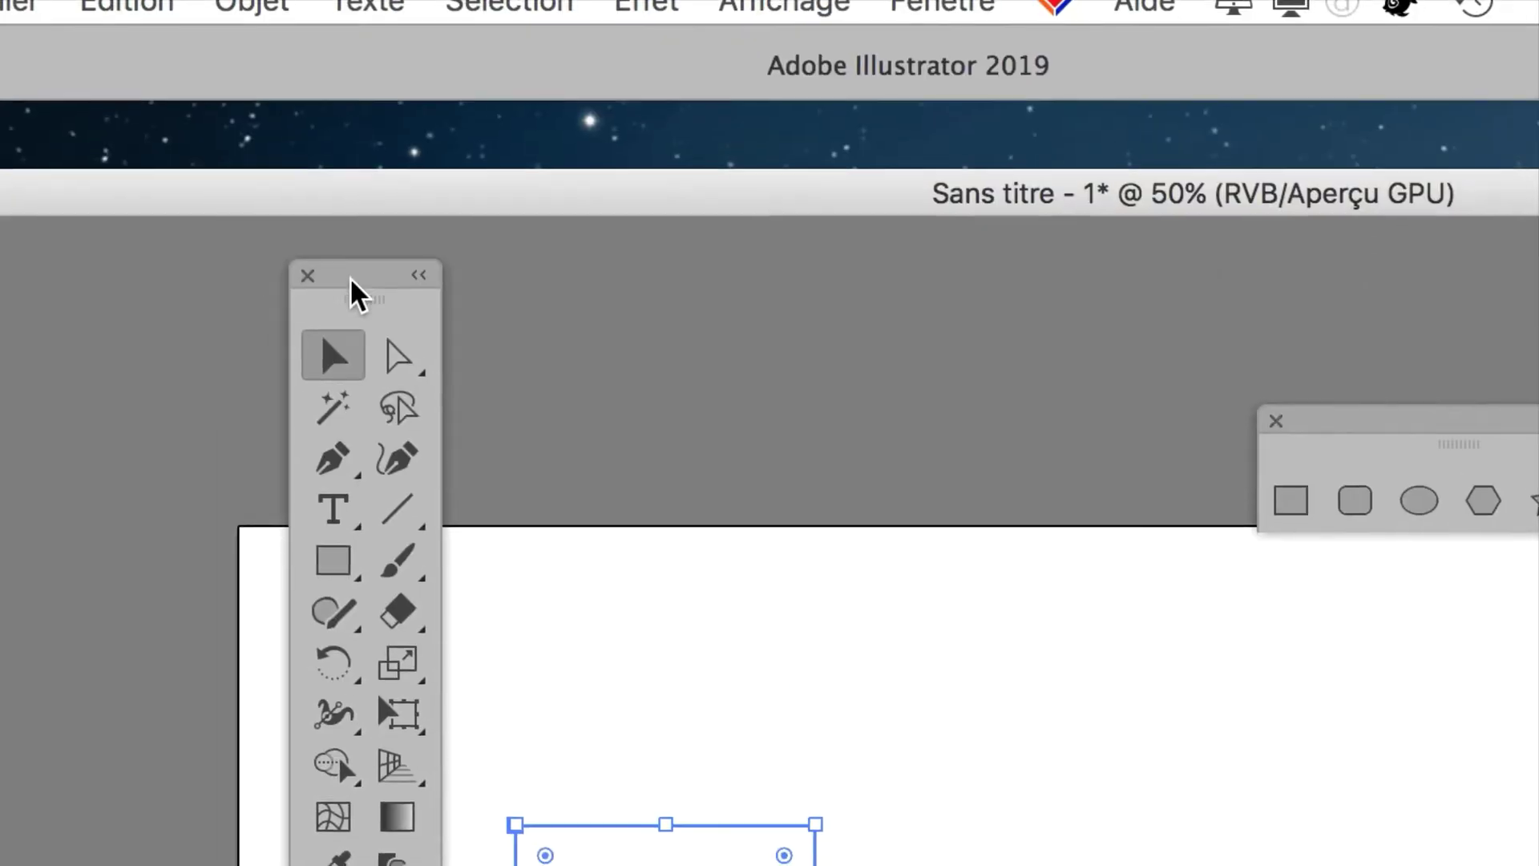
{"action": "left_click_drag", "start_coordinate": [354, 292], "coordinate": [241, 292]}
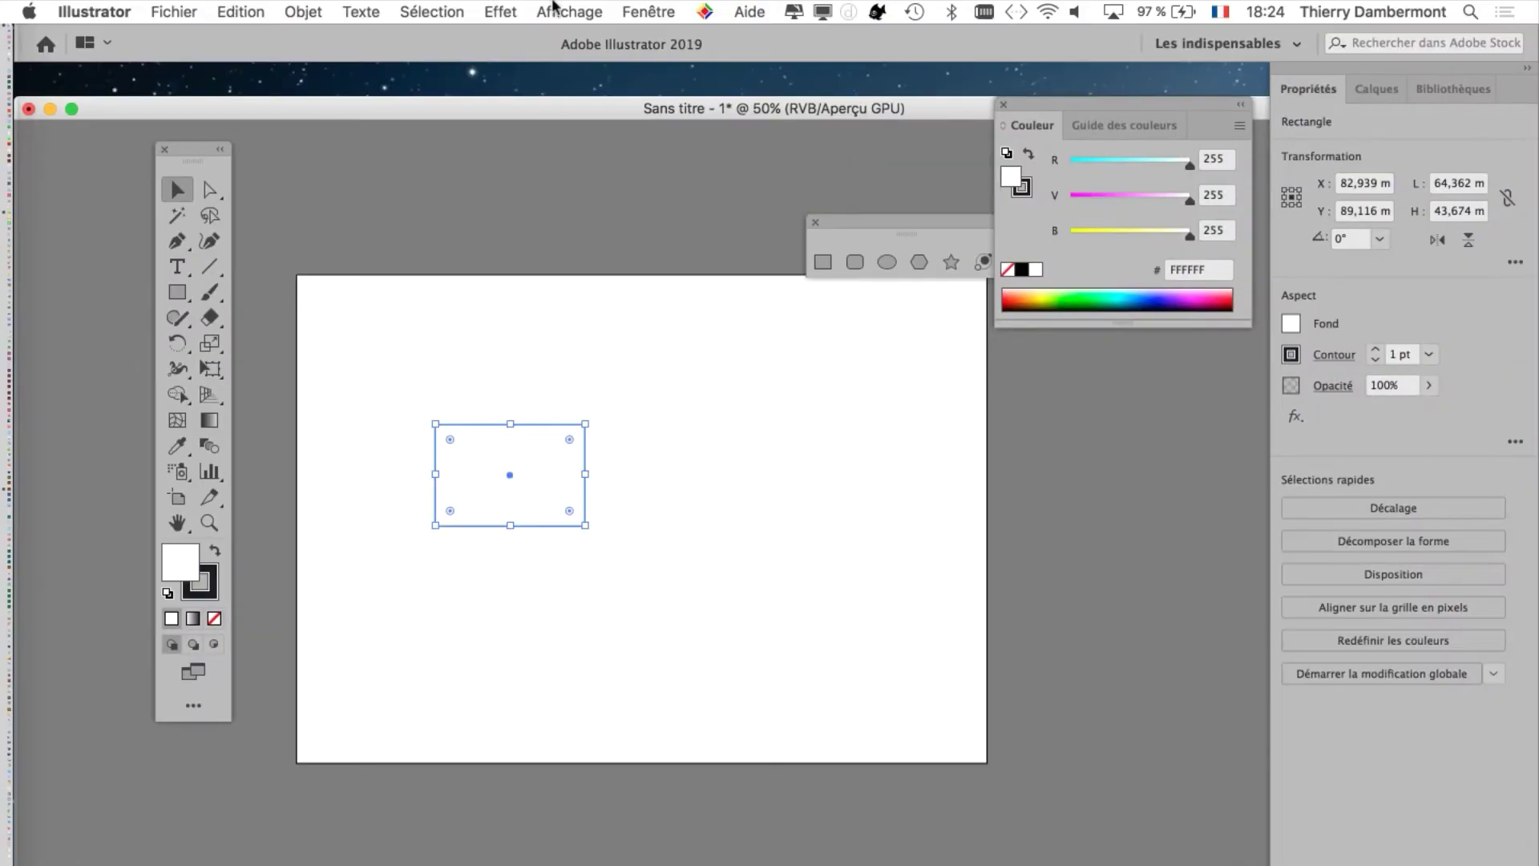
Turn on Afficher le damier de transparence and deselect the white rectangle.
{"action": "left_click", "coordinate": [565, 12]}
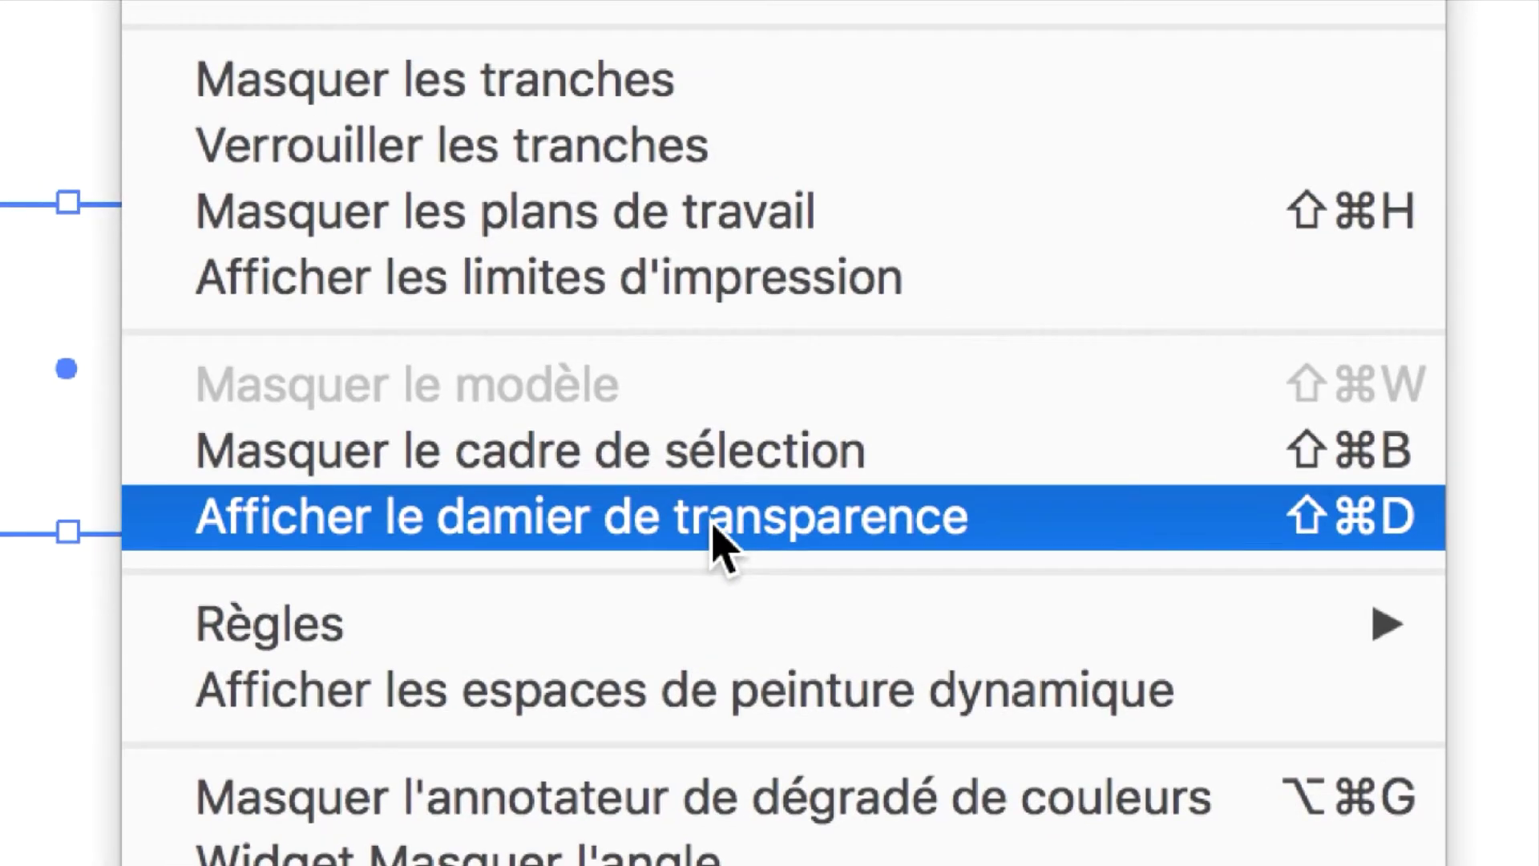
{"action": "left_click", "coordinate": [714, 529]}
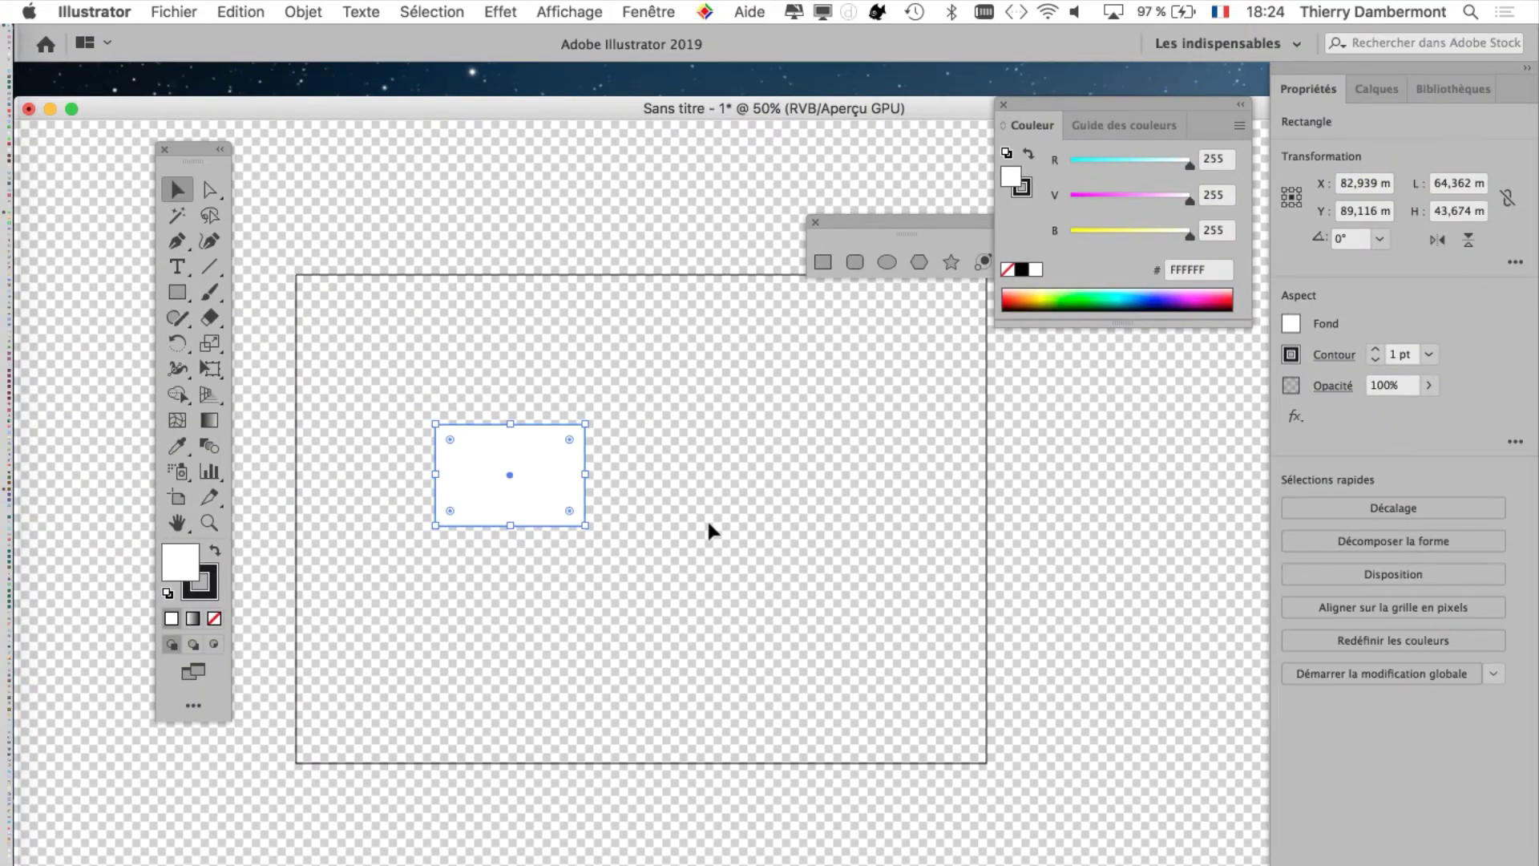
{"action": "left_click", "coordinate": [471, 561]}
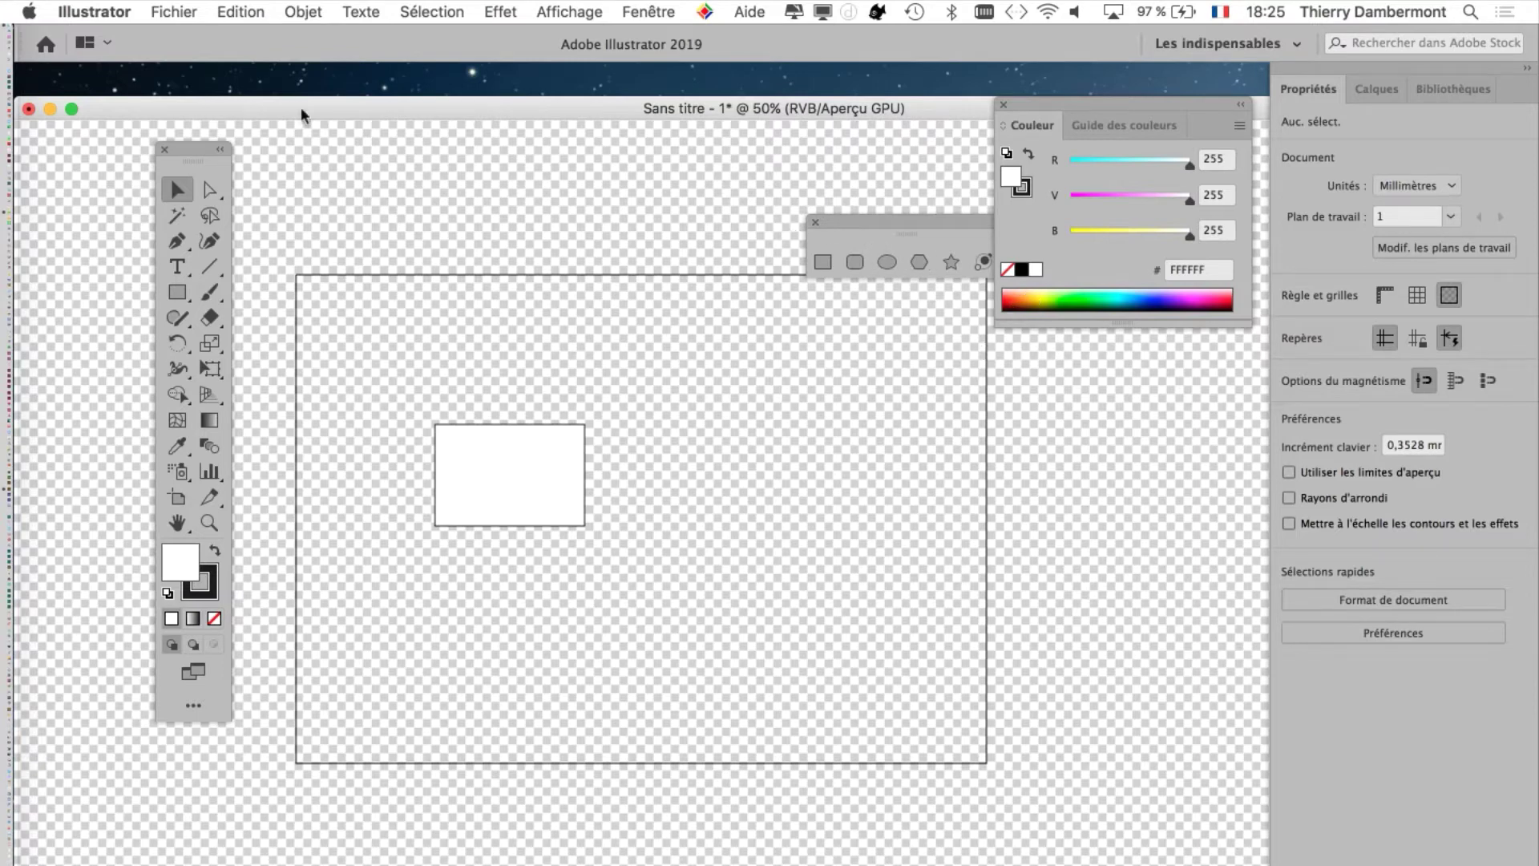
Open the Illustrator application menu on the way to the document setup command.
{"action": "left_click", "coordinate": [94, 11]}
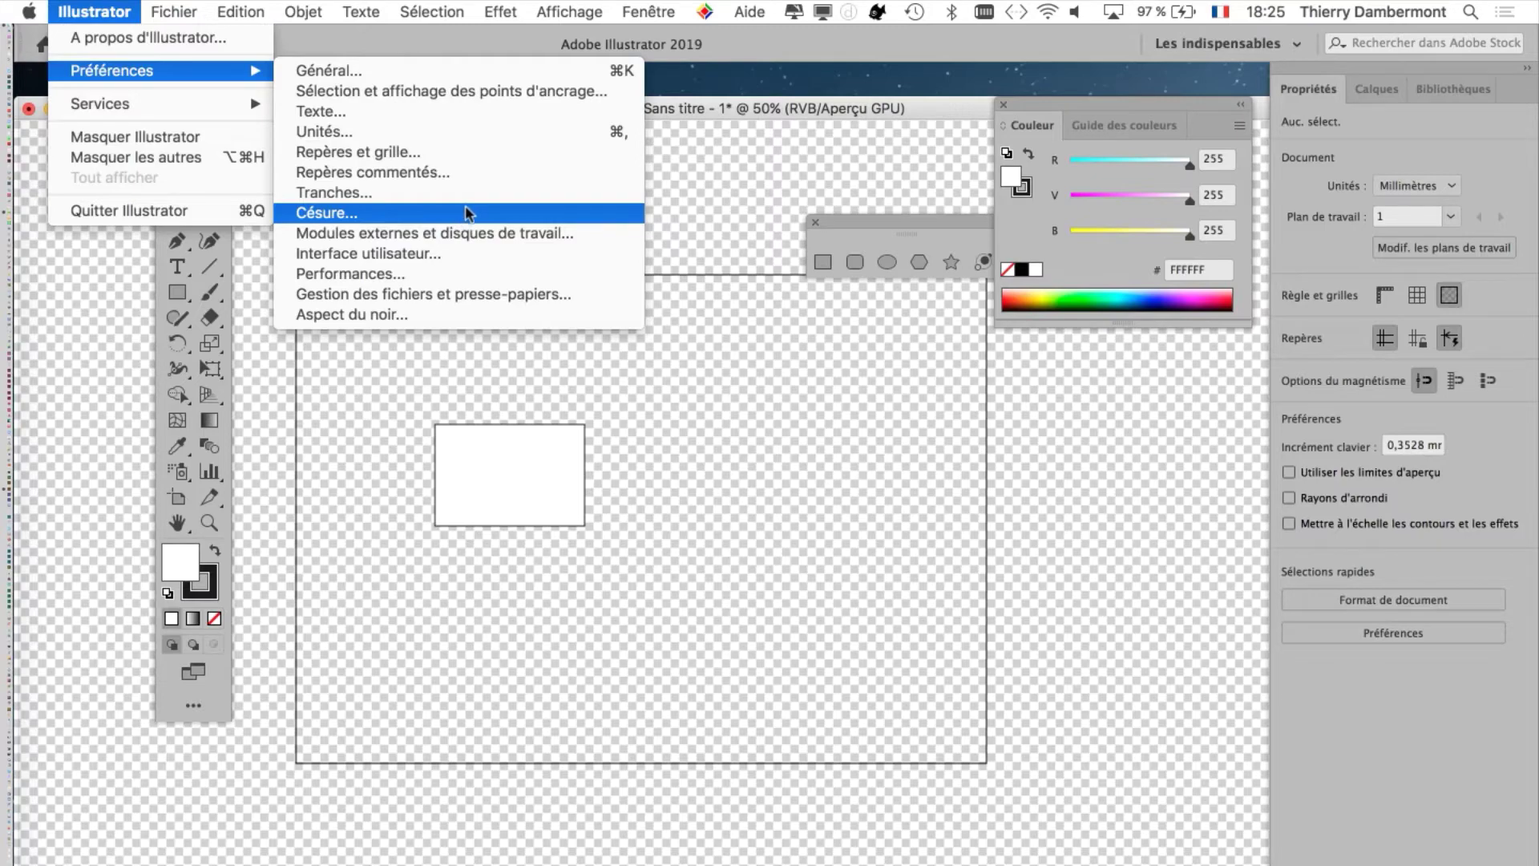
{"action": "mouse_move", "coordinate": [175, 11]}
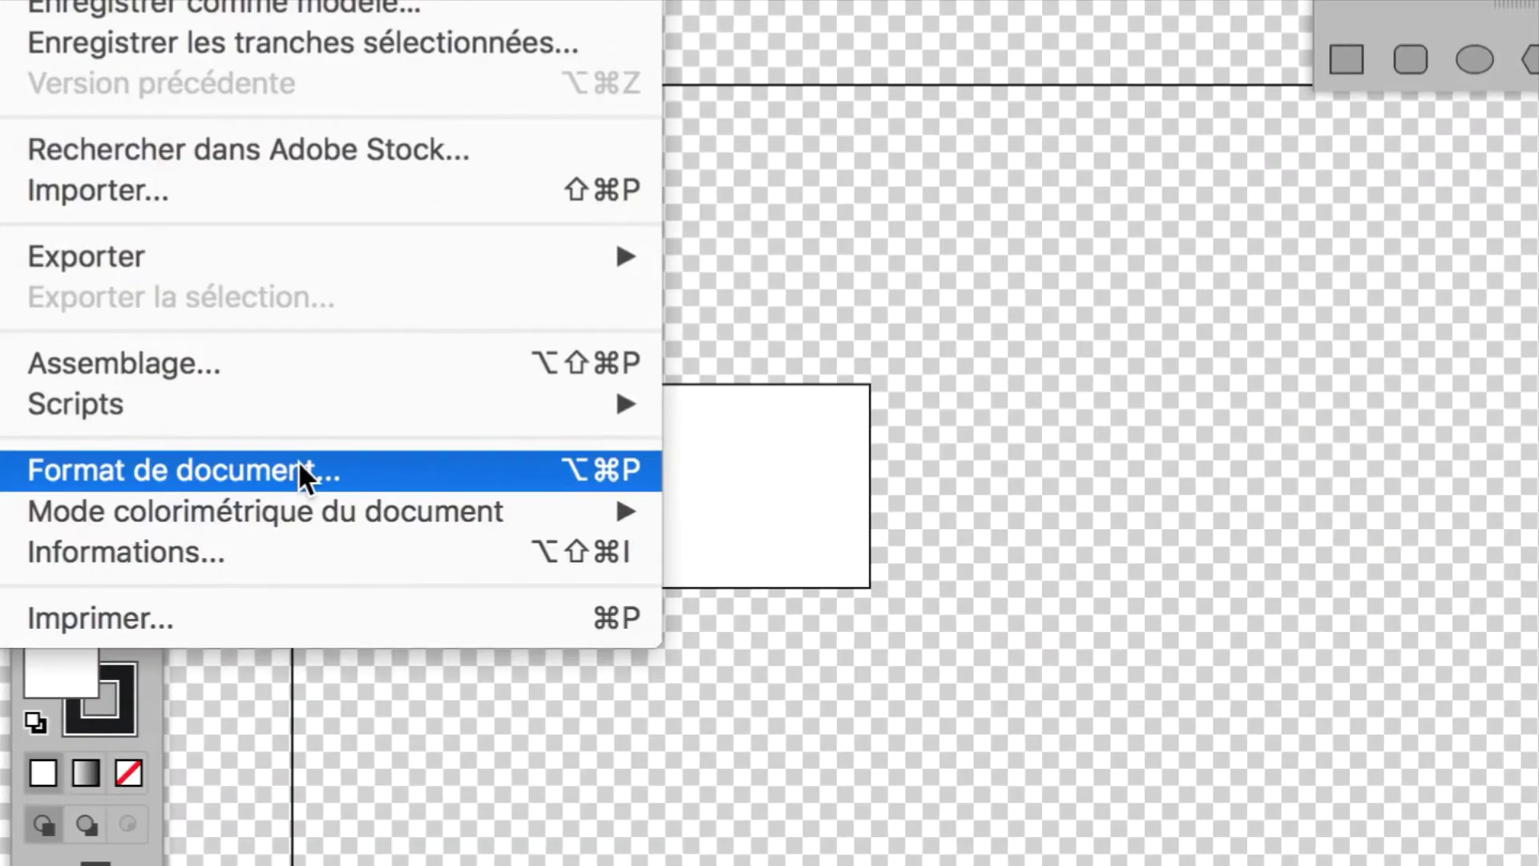
In Format de document, set the transparency grid to Grande squares and Moyenne colour.
{"action": "left_click", "coordinate": [301, 468]}
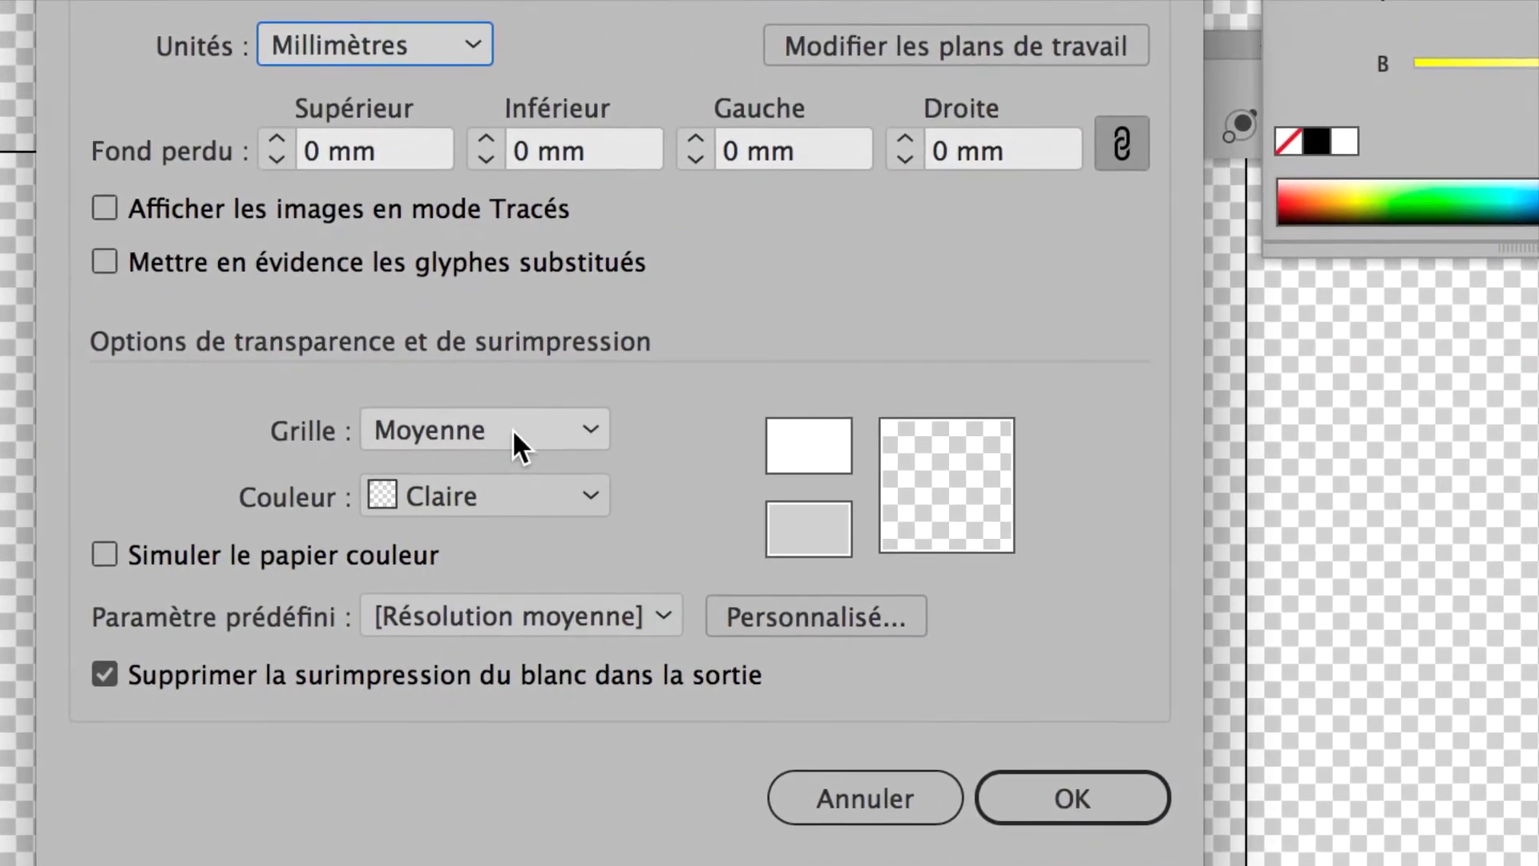
{"action": "left_click", "coordinate": [513, 474]}
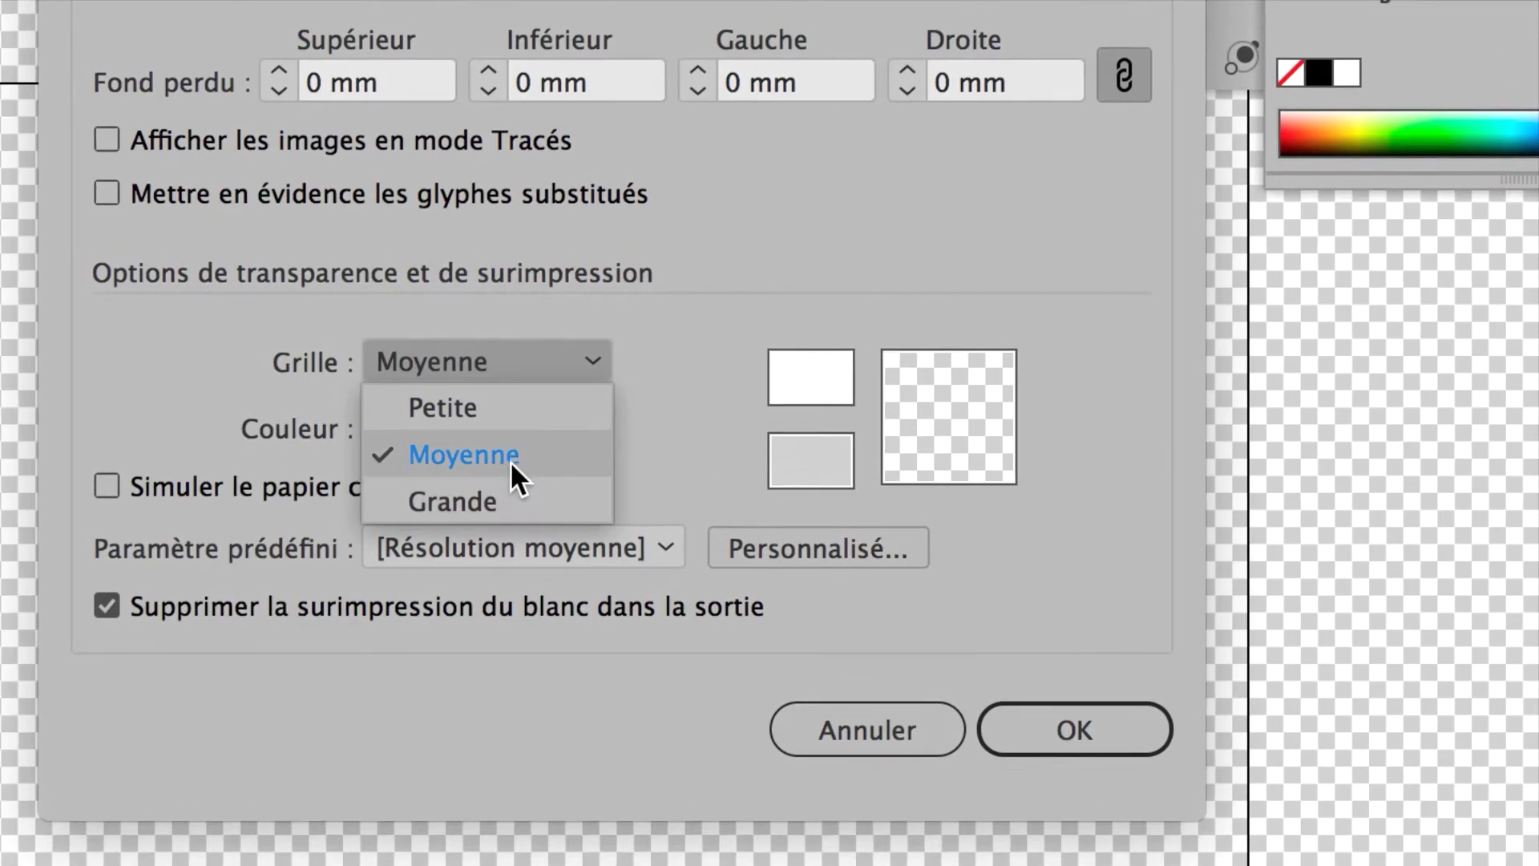
{"action": "left_click", "coordinate": [509, 460]}
{"action": "left_click", "coordinate": [493, 433]}
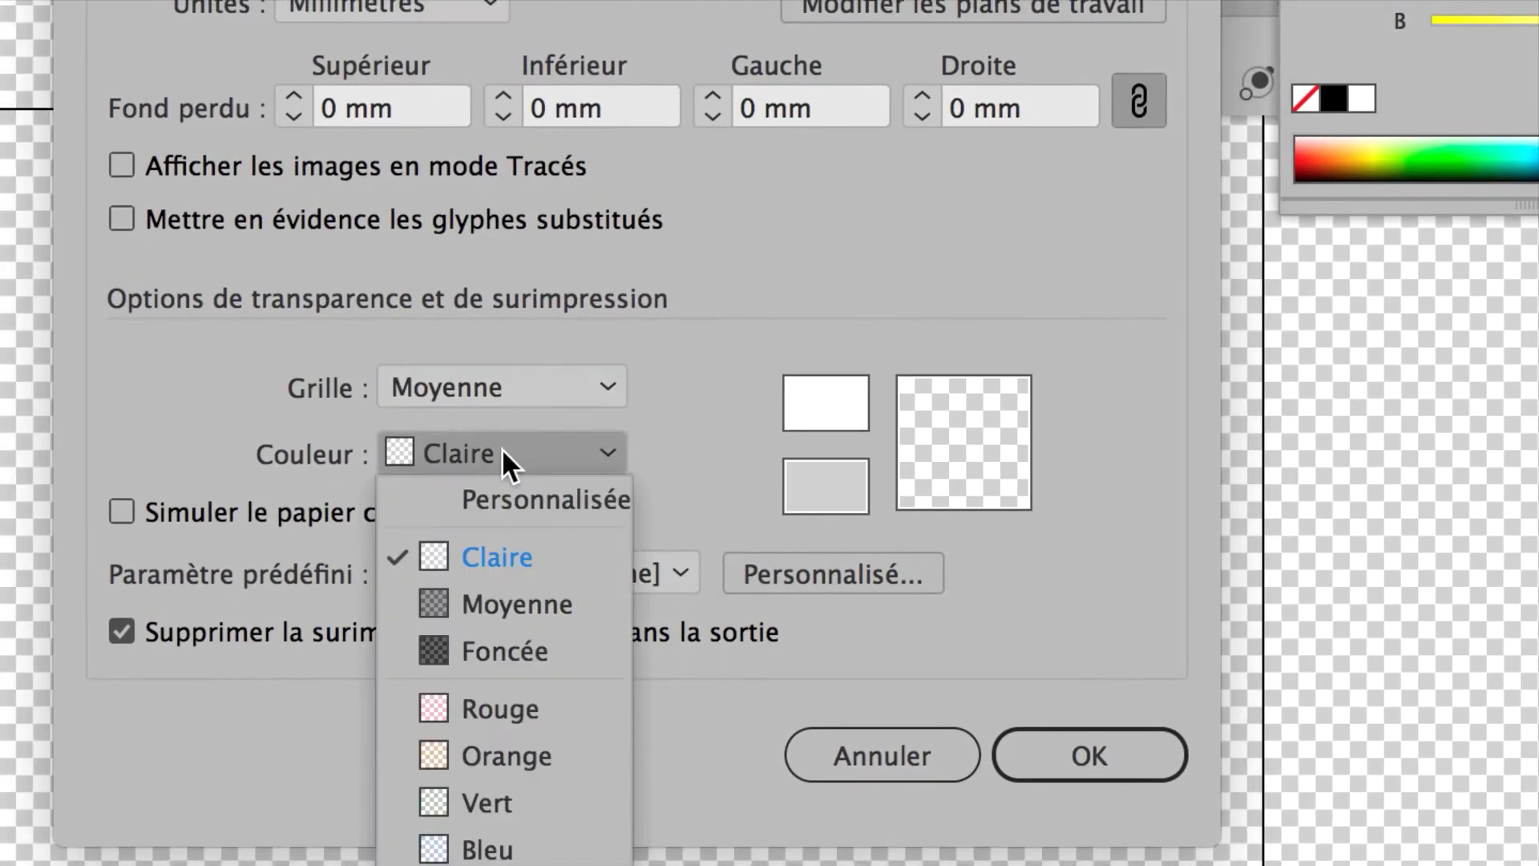
{"action": "left_click", "coordinate": [512, 605]}
{"action": "left_click", "coordinate": [481, 361]}
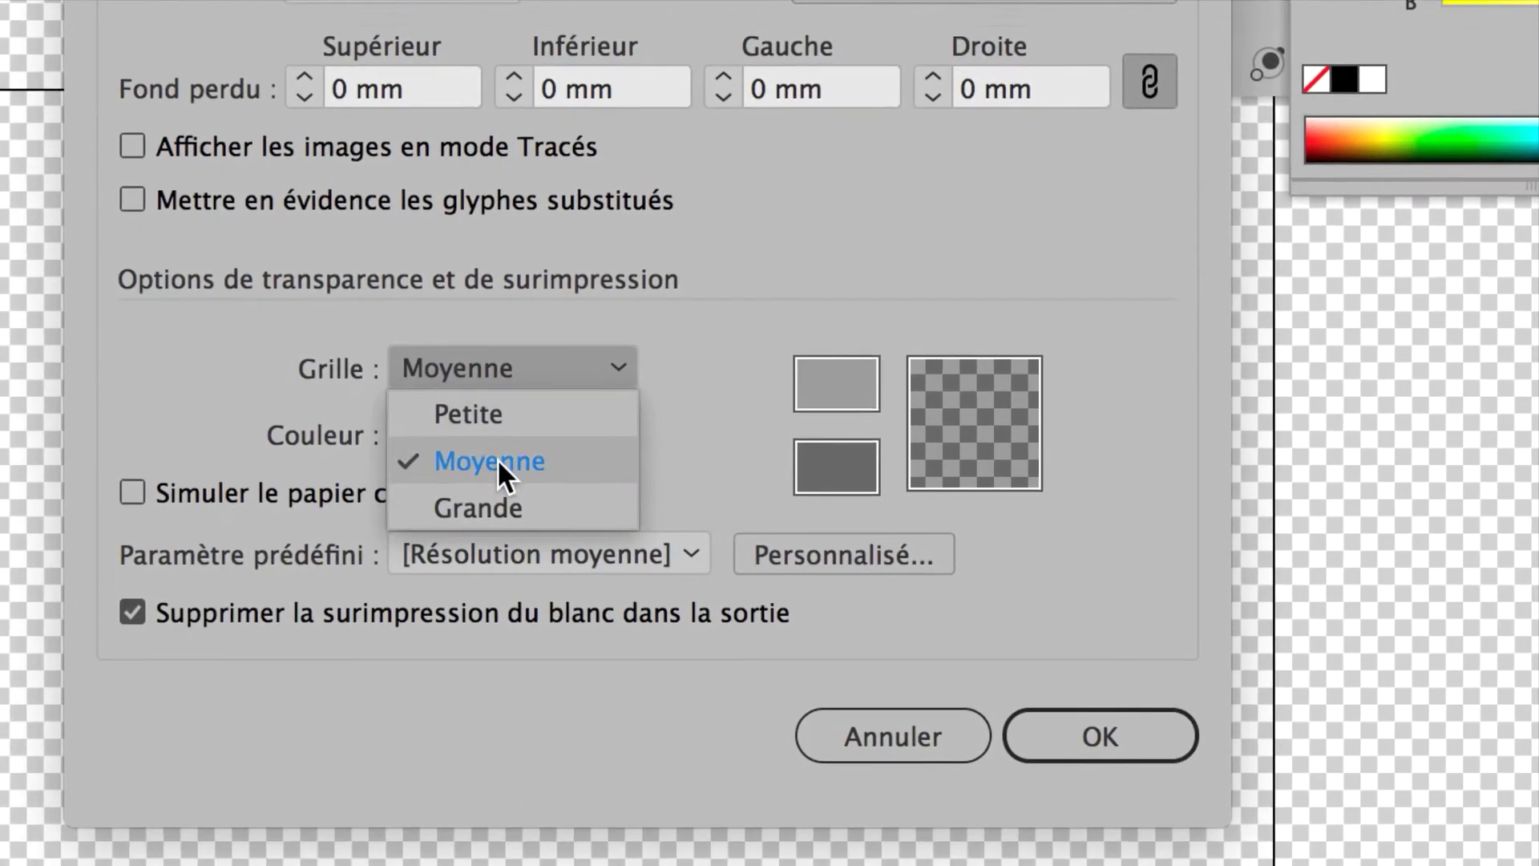
{"action": "left_click", "coordinate": [501, 499]}
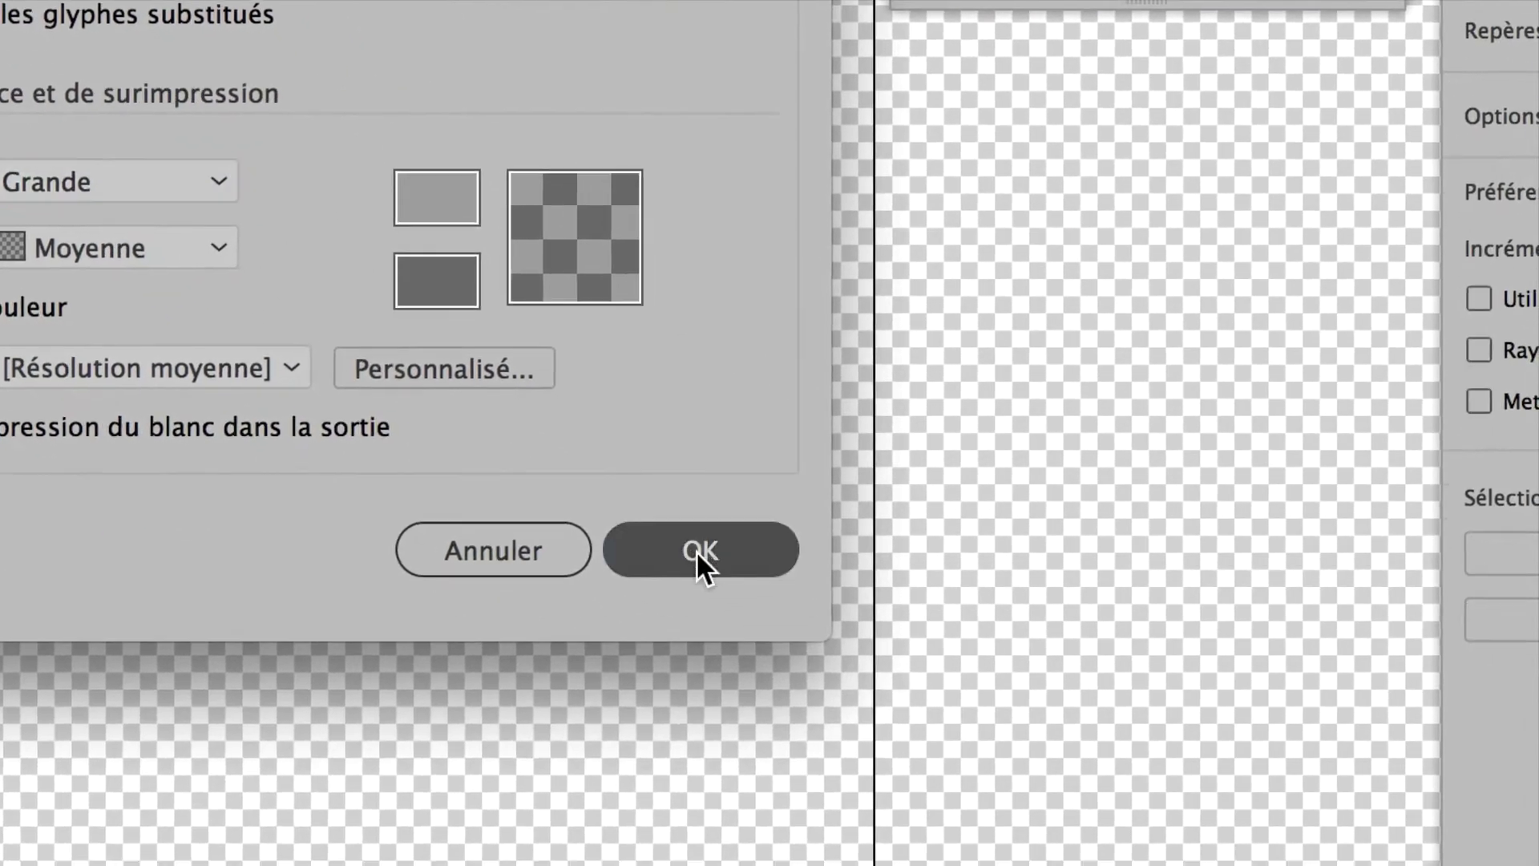
{"action": "left_click", "coordinate": [1054, 745]}
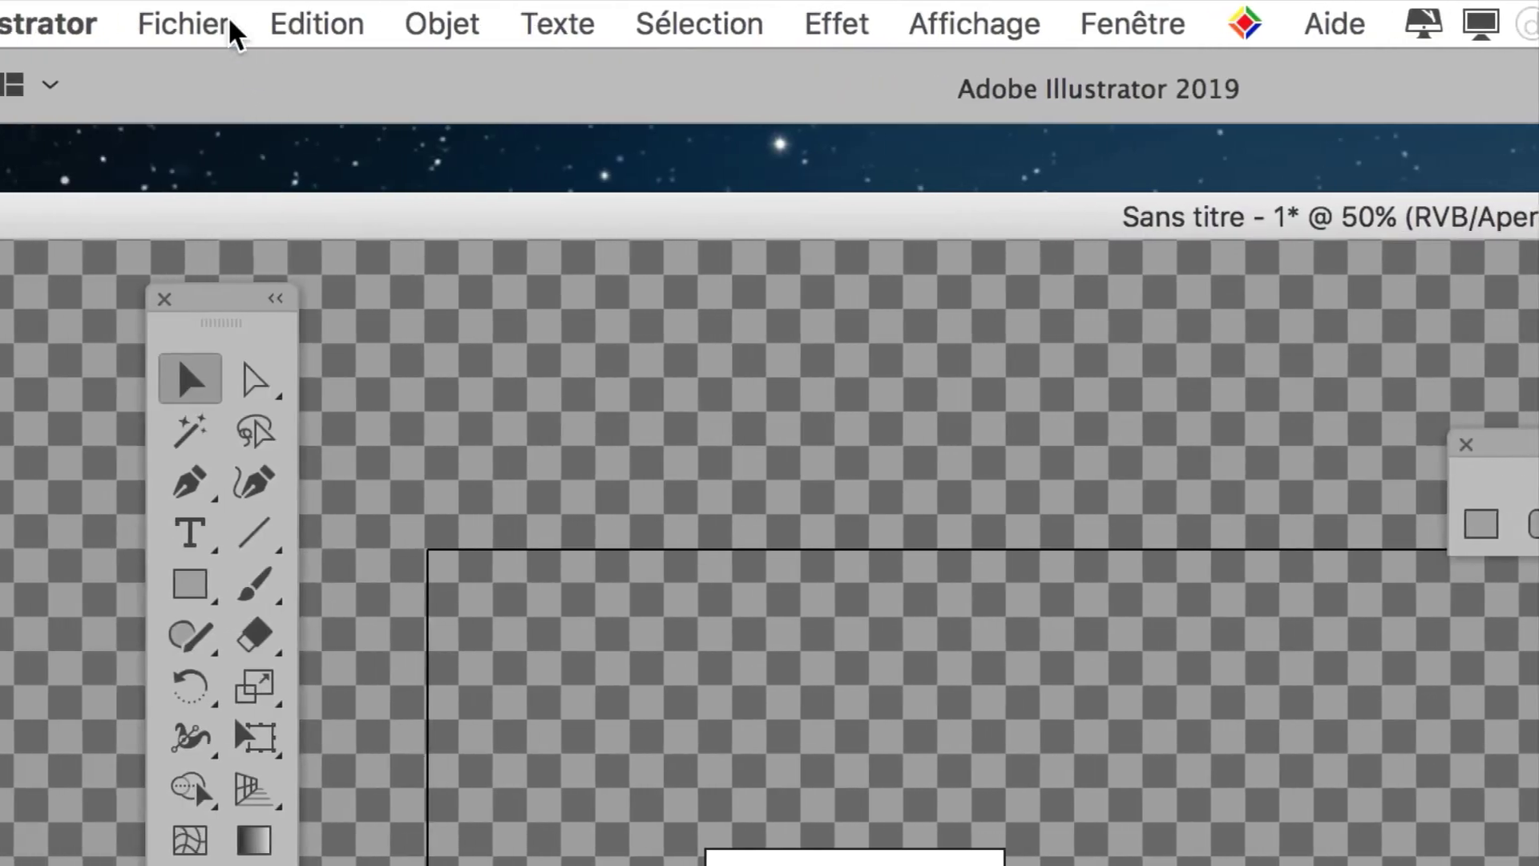
In Format de document, choose a Personnalisée grid colour and darken its gray.
{"action": "left_click", "coordinate": [227, 24]}
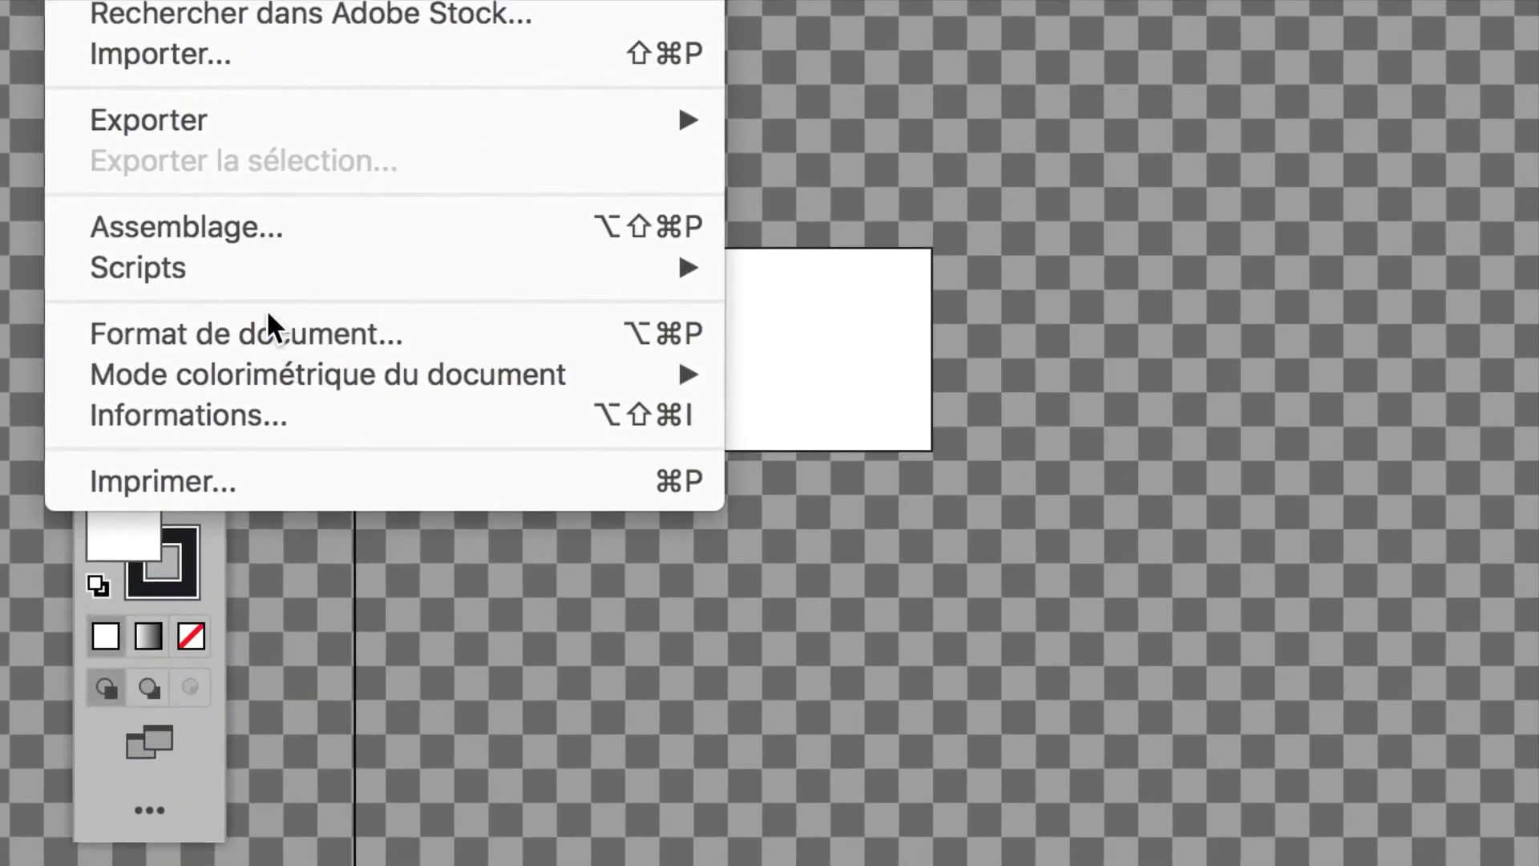
{"action": "left_click", "coordinate": [267, 319]}
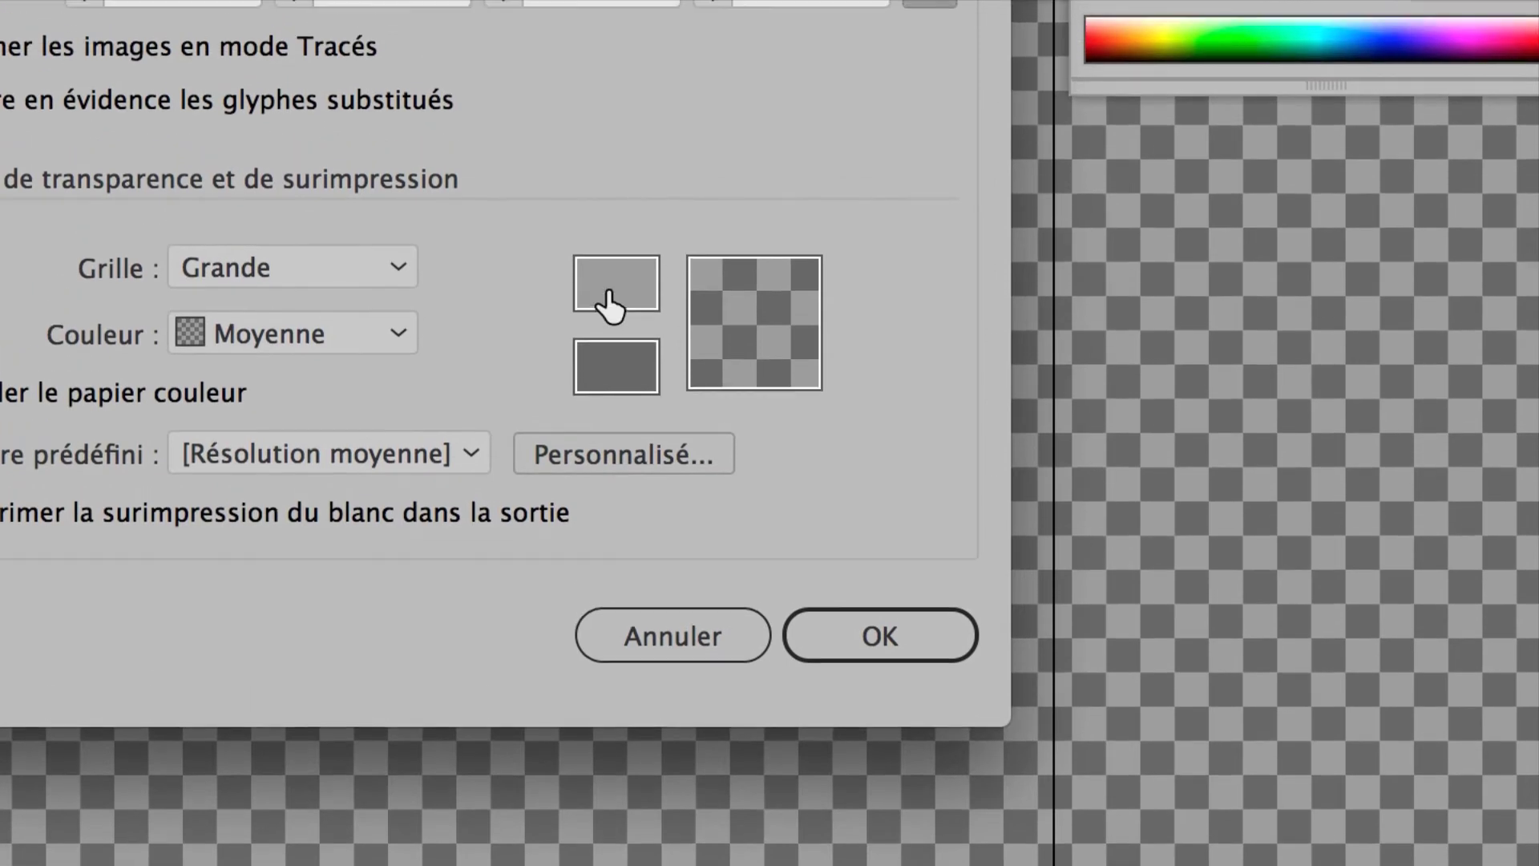
{"action": "left_click", "coordinate": [607, 297]}
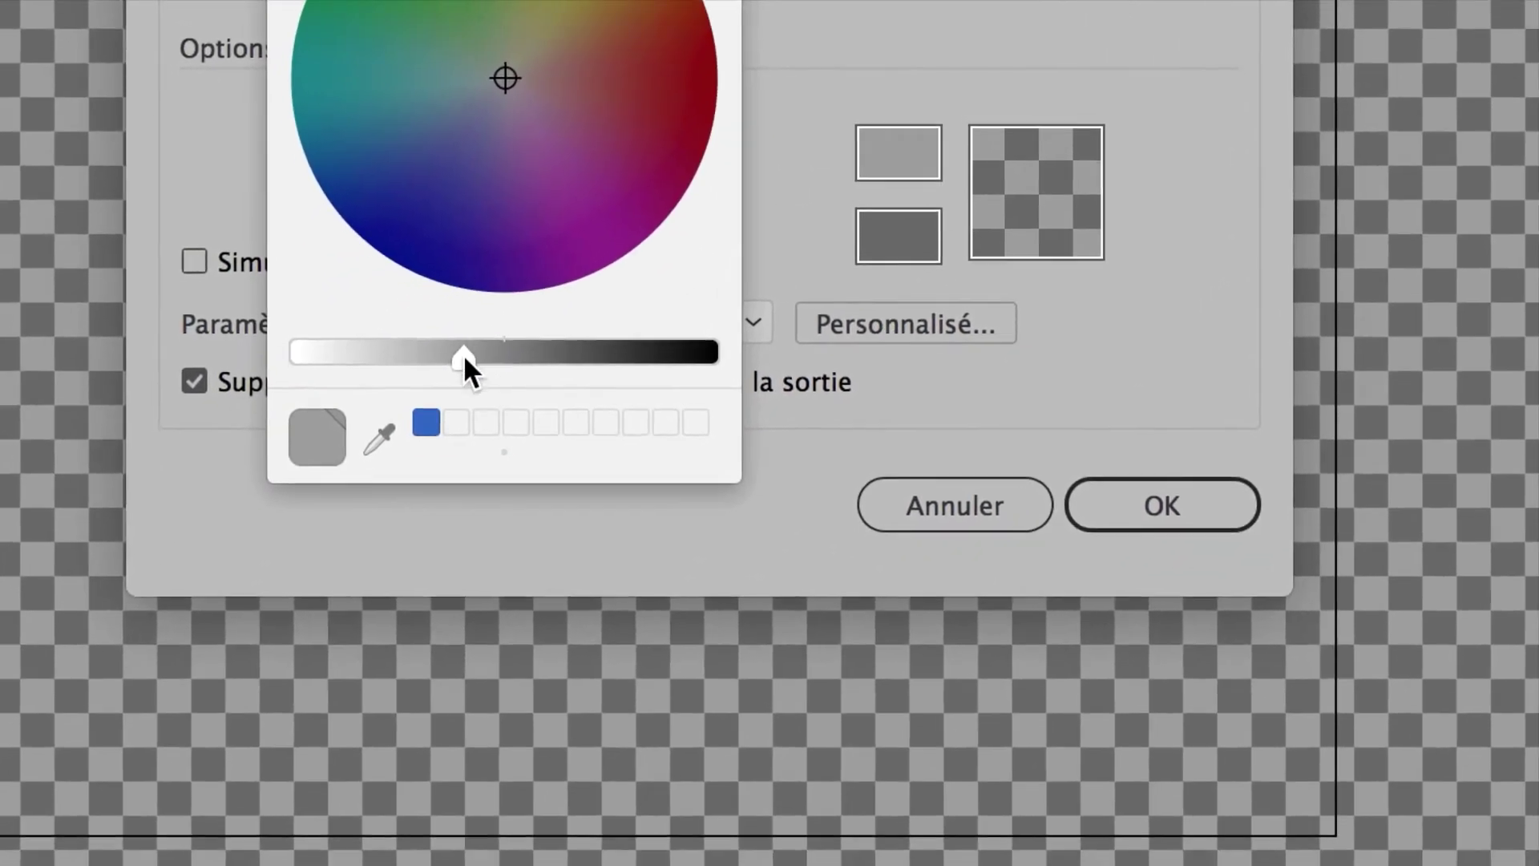
{"action": "left_click_drag", "start_coordinate": [464, 357], "coordinate": [476, 359]}
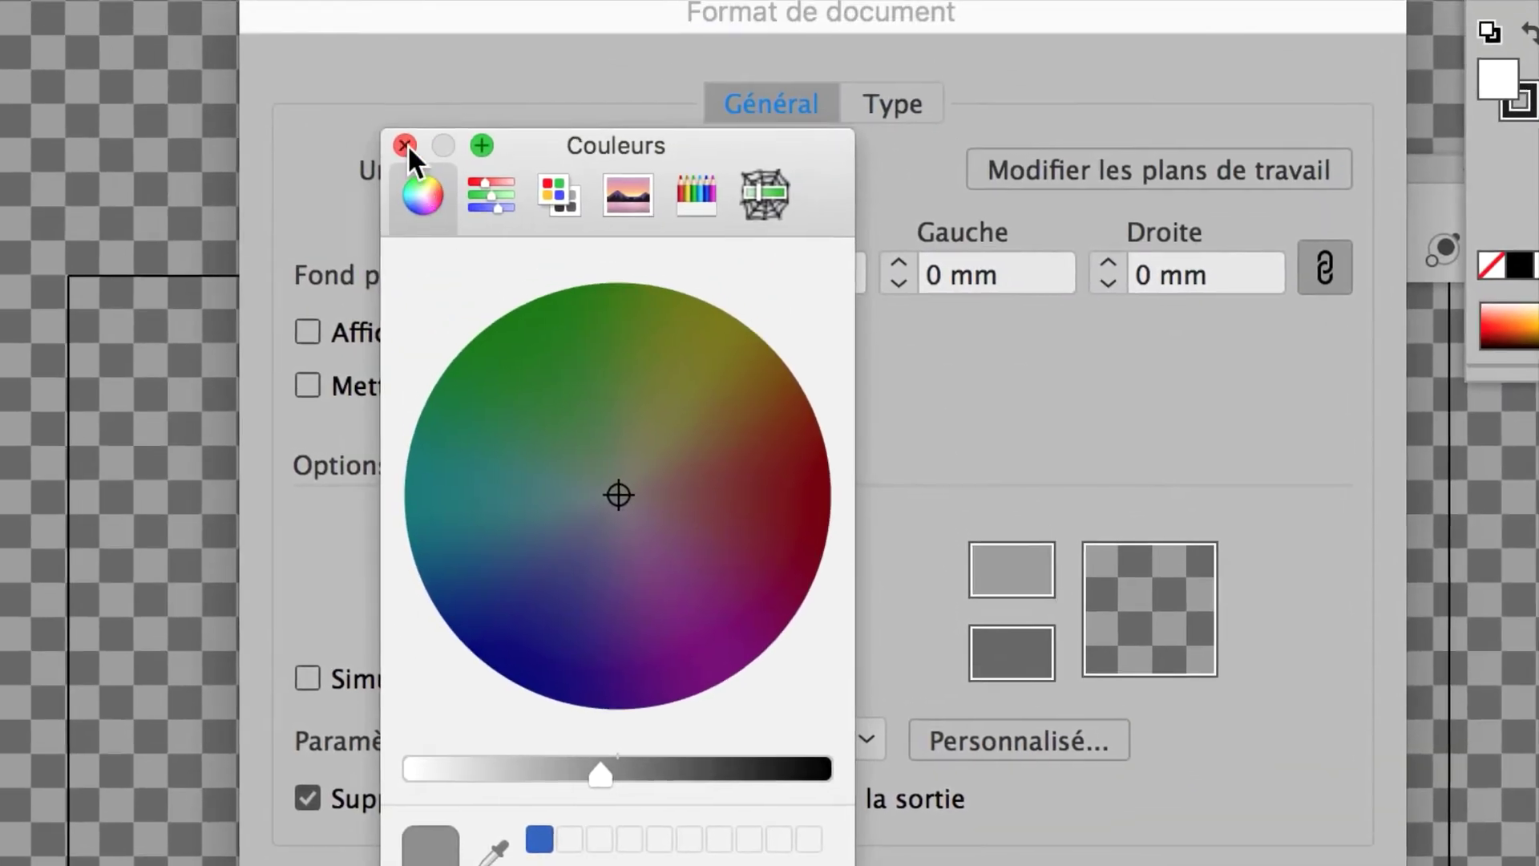
{"action": "left_click", "coordinate": [405, 143]}
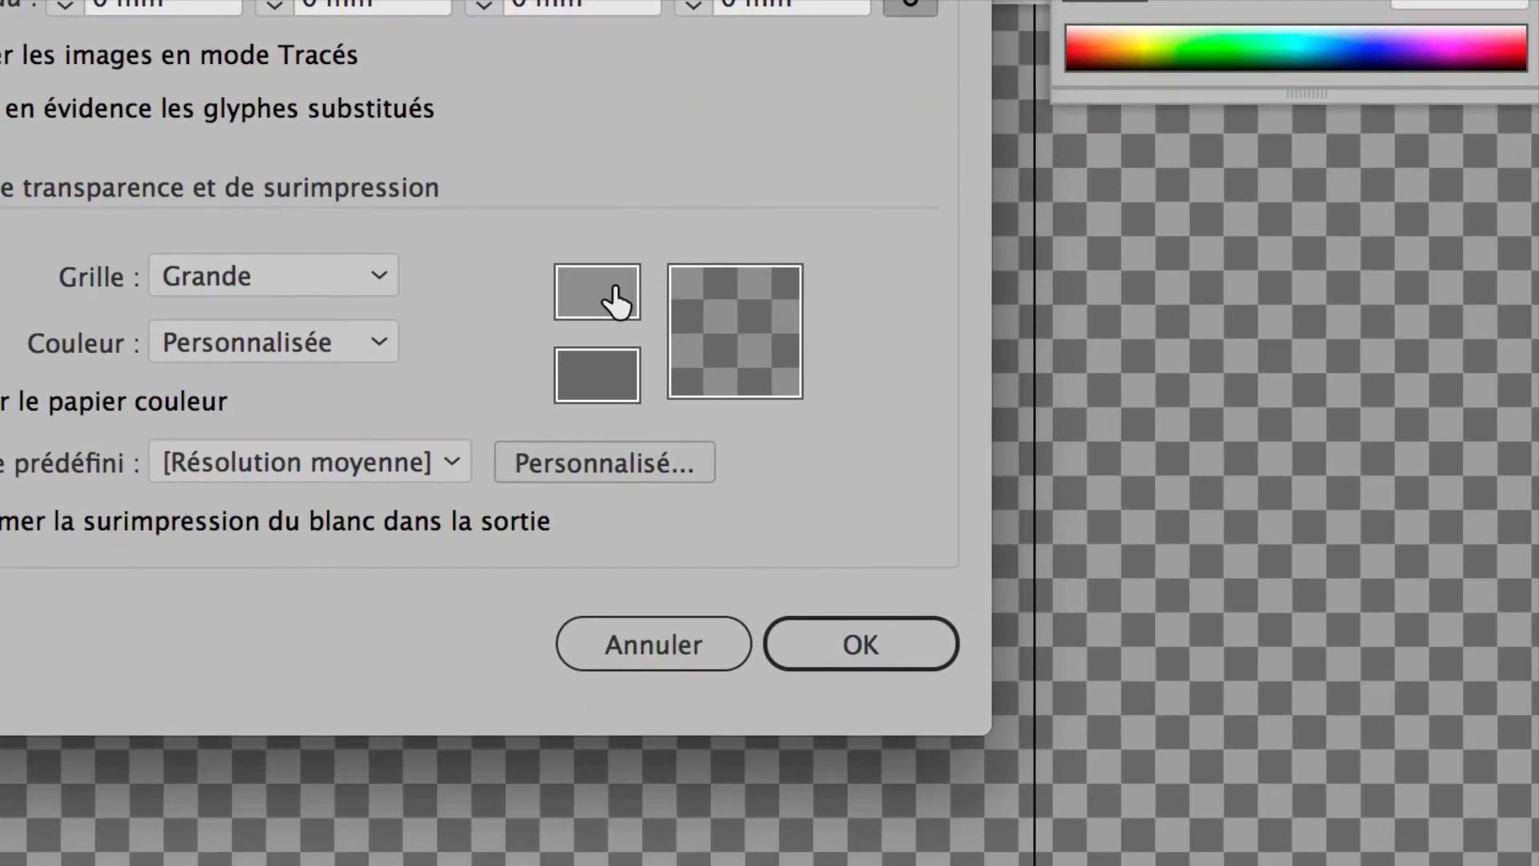
Darken the custom gray further in the Couleurs picker and confirm the grid settings.
{"action": "left_click", "coordinate": [880, 493]}
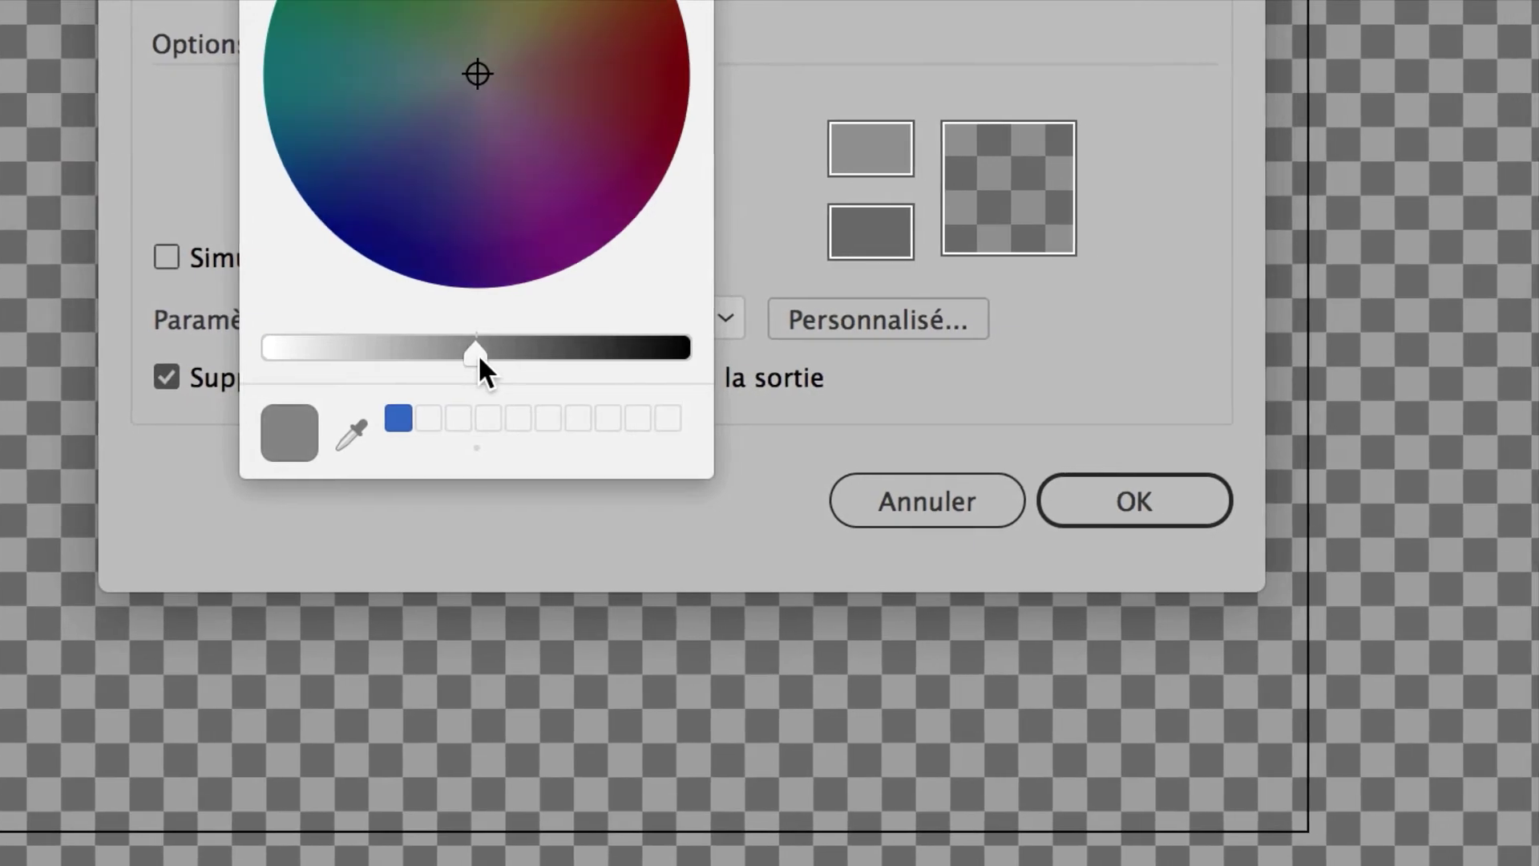
{"action": "left_click", "coordinate": [406, 142]}
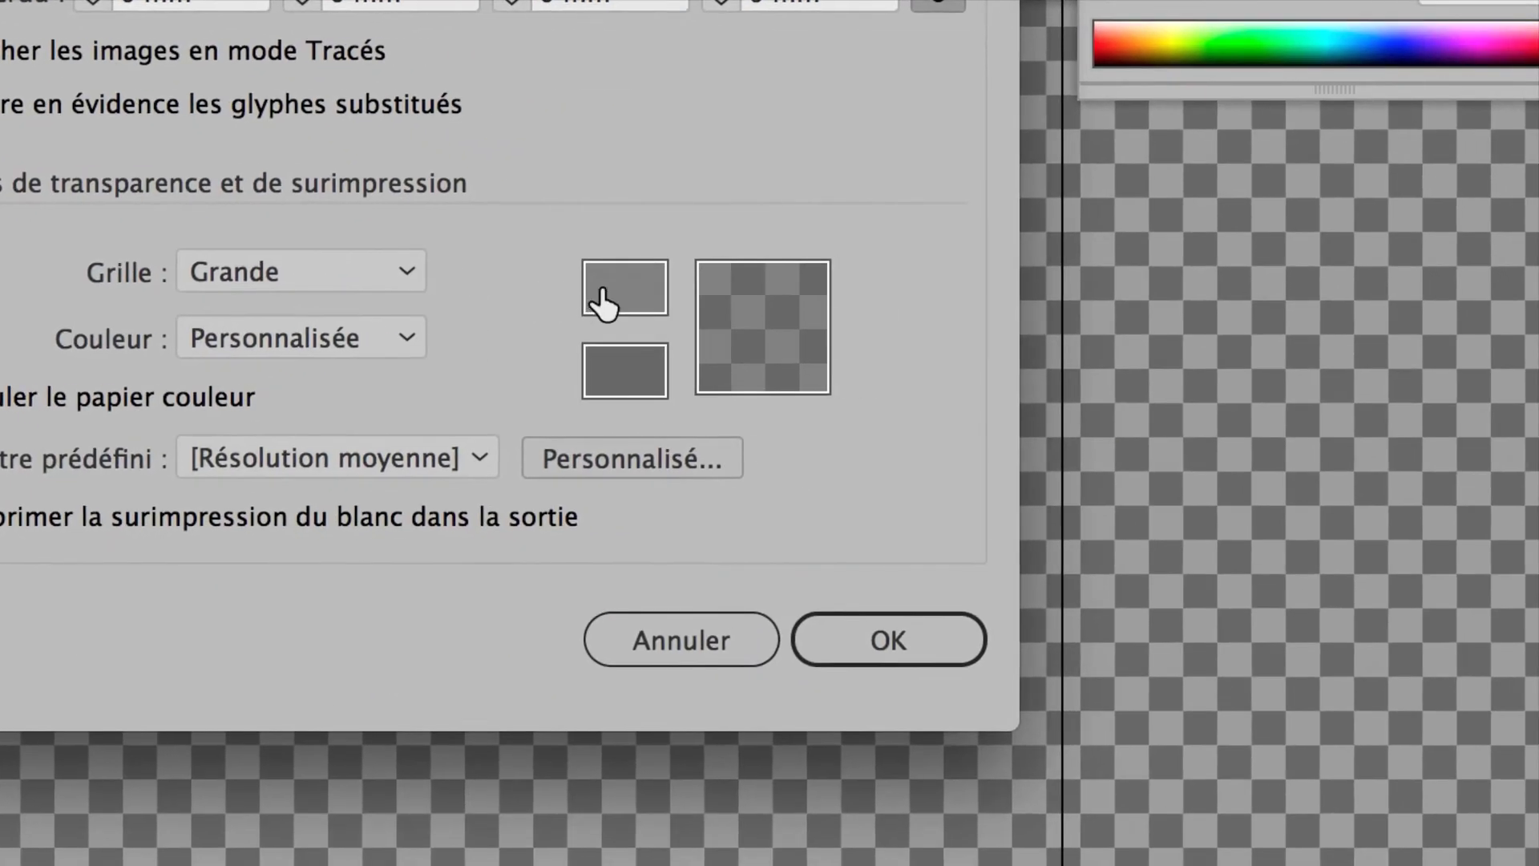
{"action": "left_click", "coordinate": [1014, 567]}
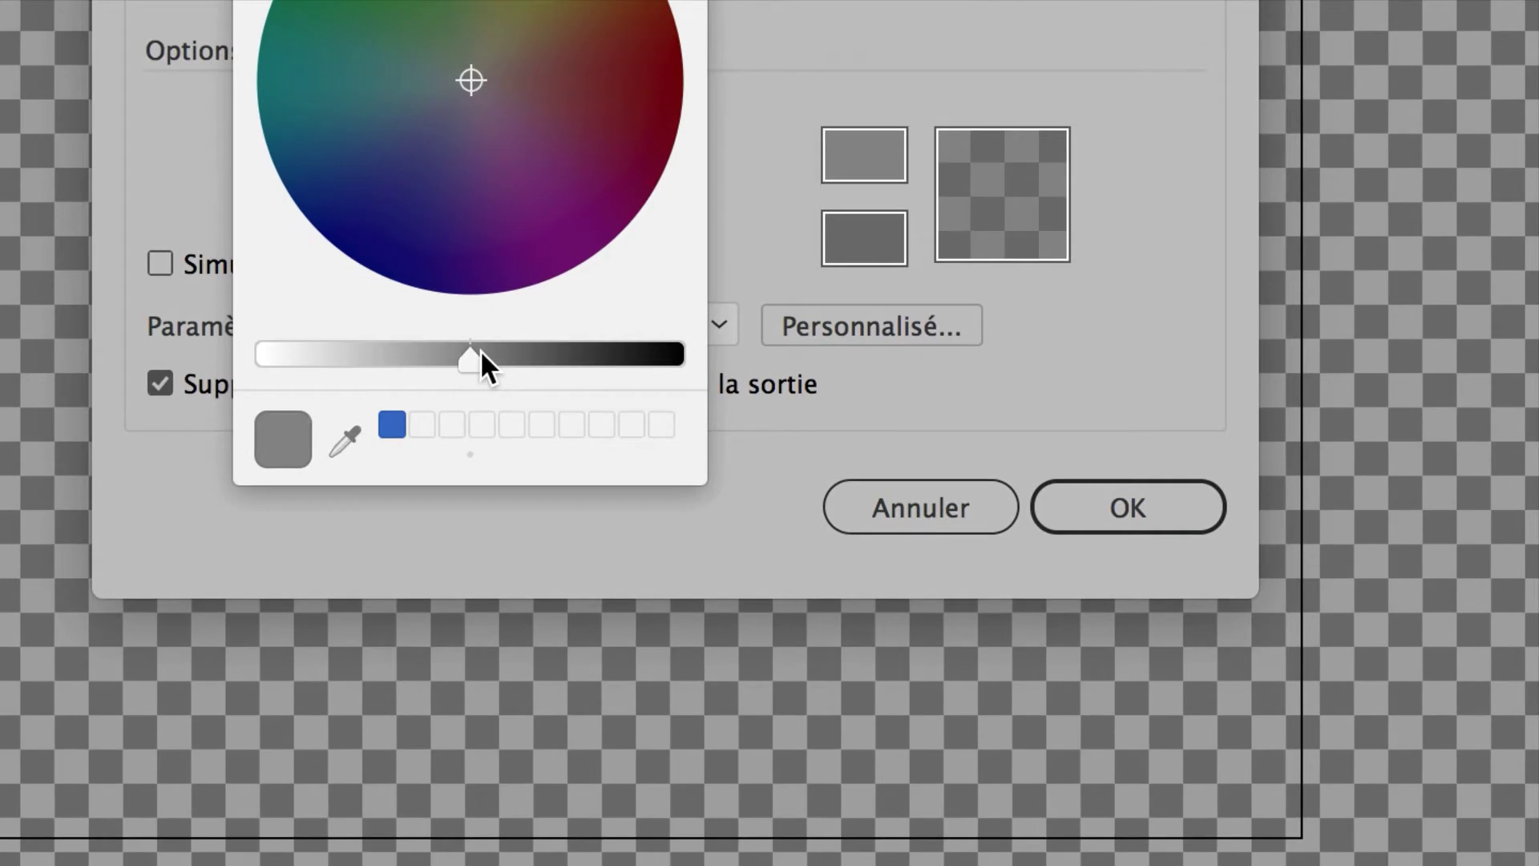
{"action": "left_click_drag", "start_coordinate": [322, 409], "coordinate": [343, 409]}
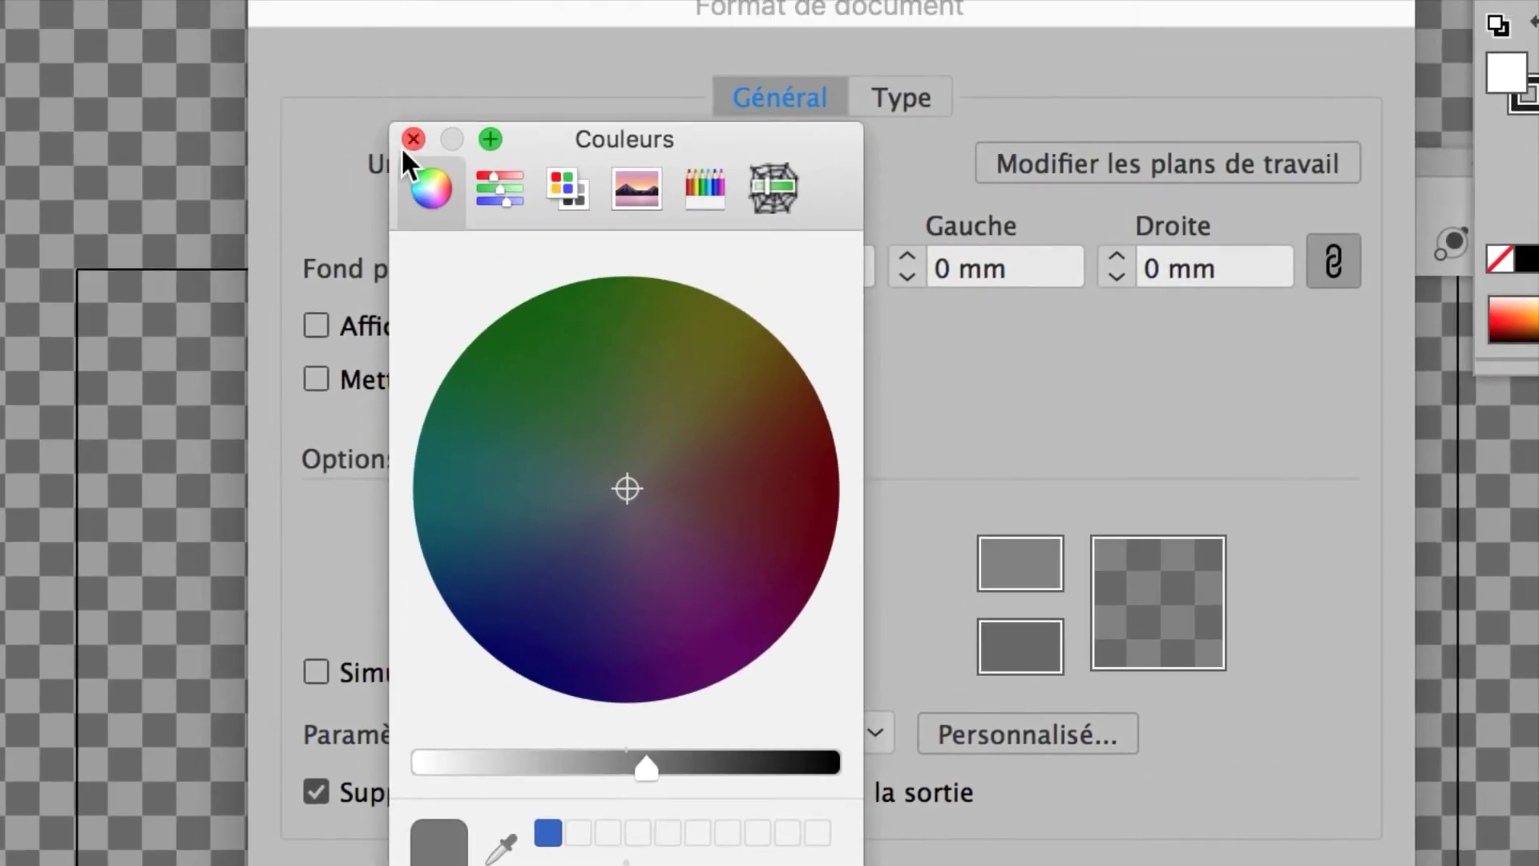
{"action": "left_click", "coordinate": [368, 51]}
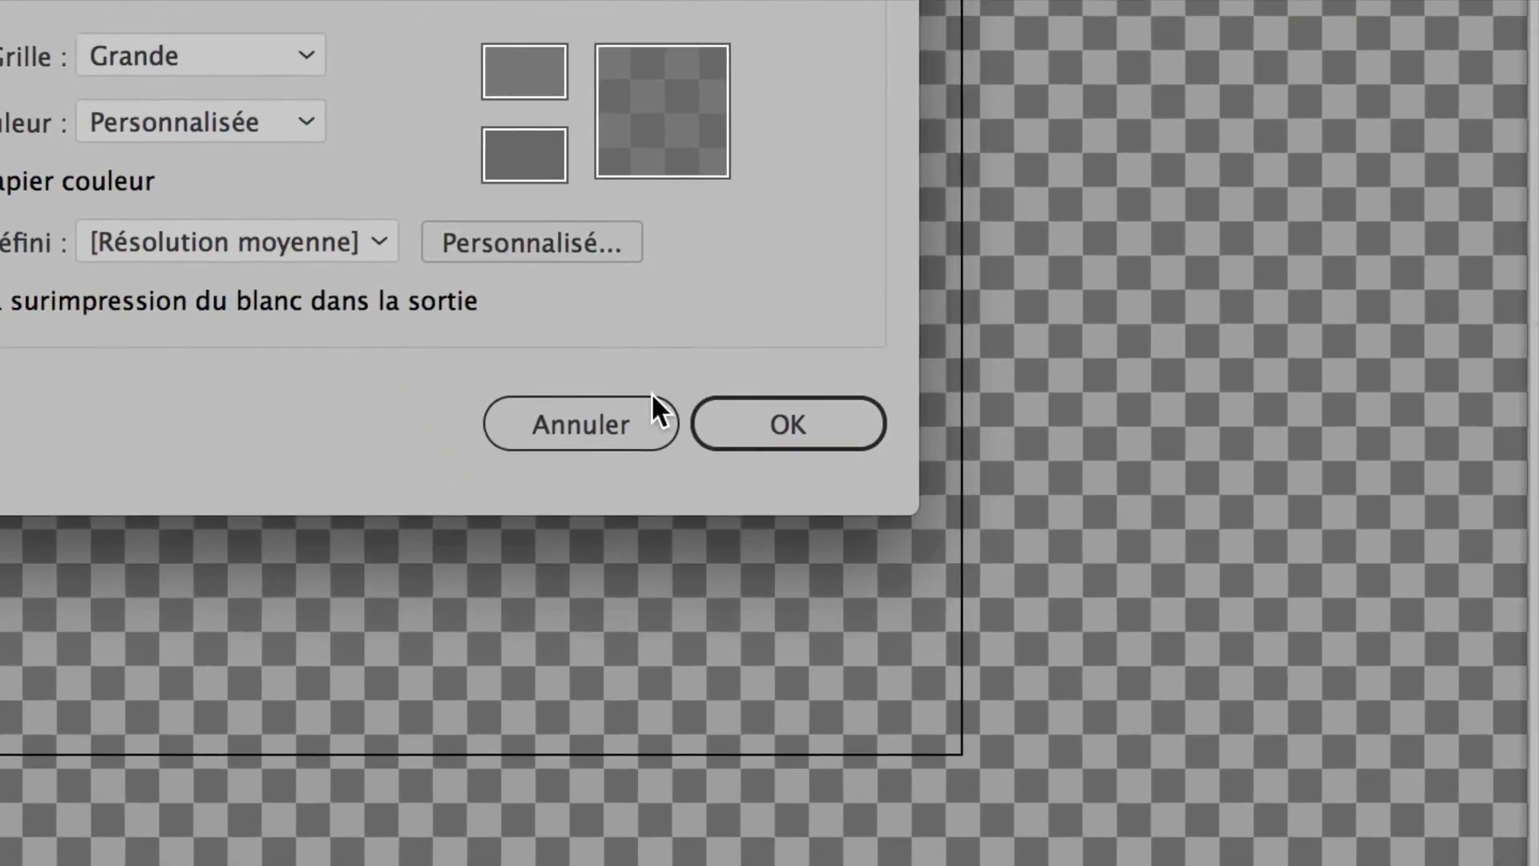
{"action": "left_click", "coordinate": [699, 419]}
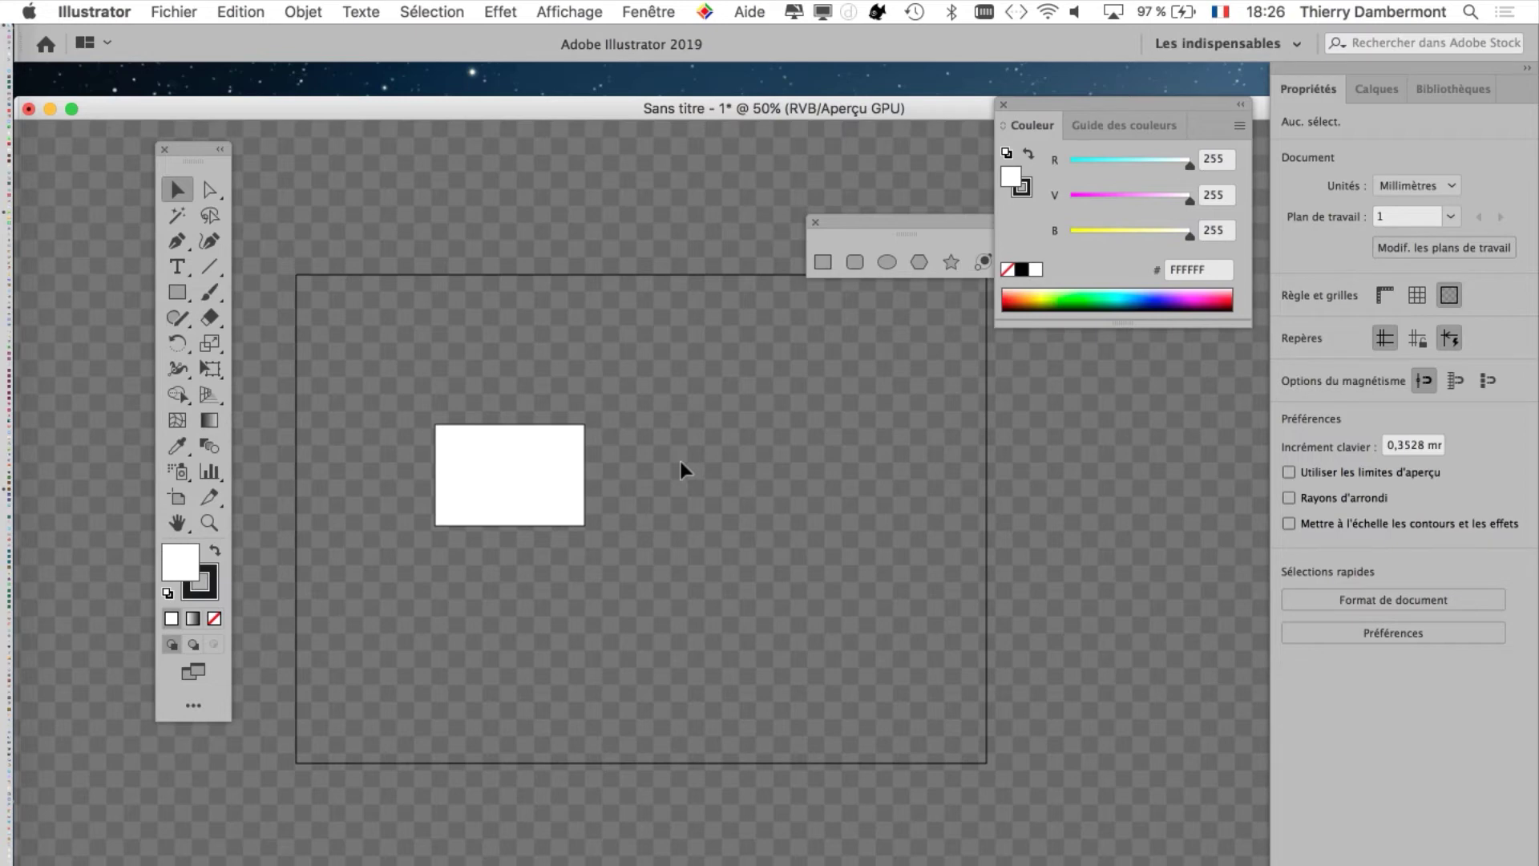
{"action": "left_click", "coordinate": [183, 11]}
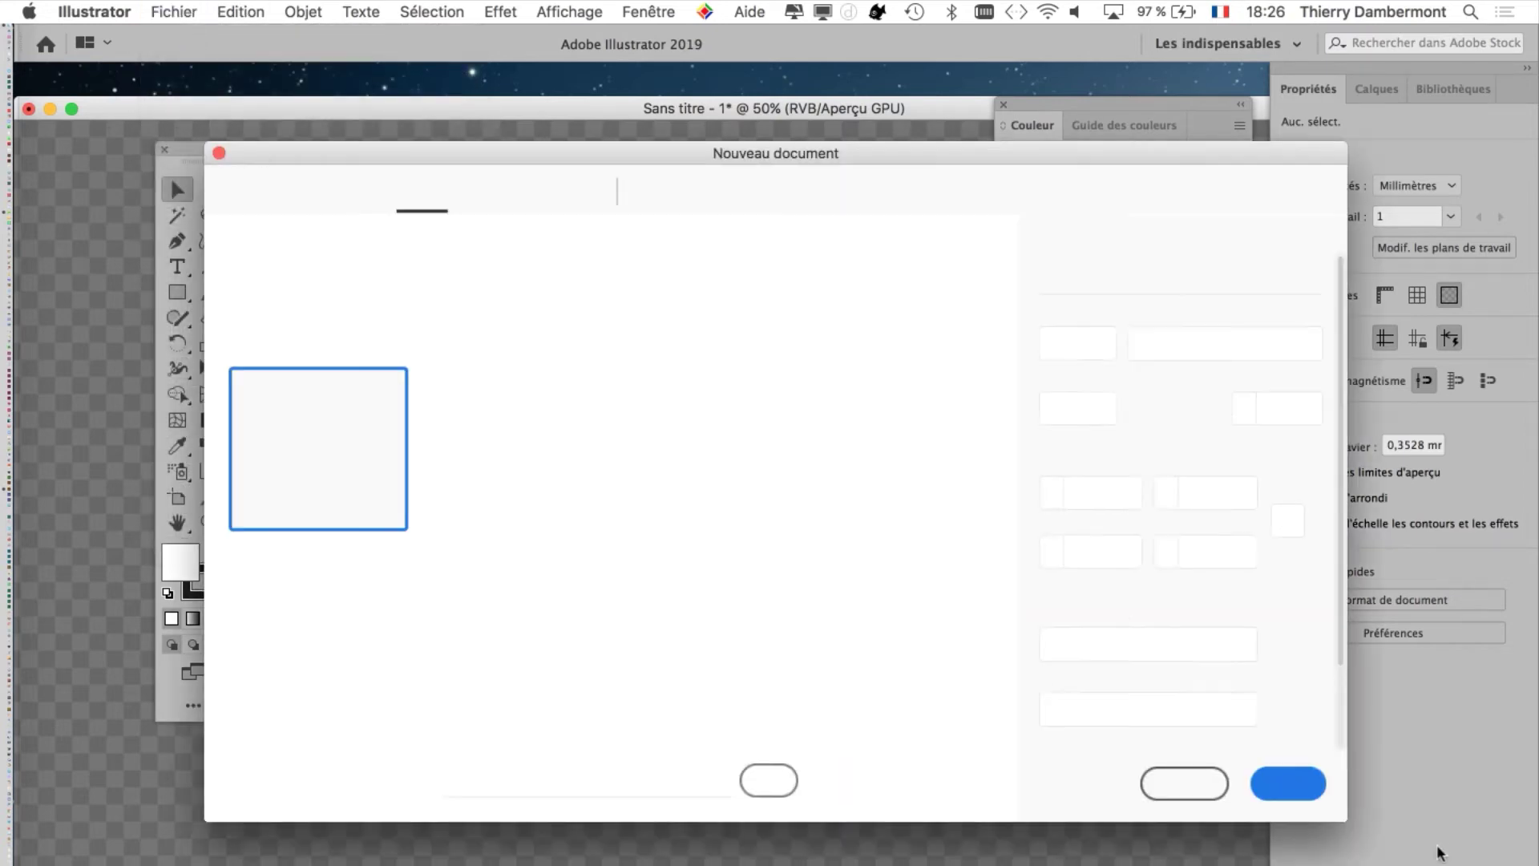
{"action": "left_click", "coordinate": [1290, 781]}
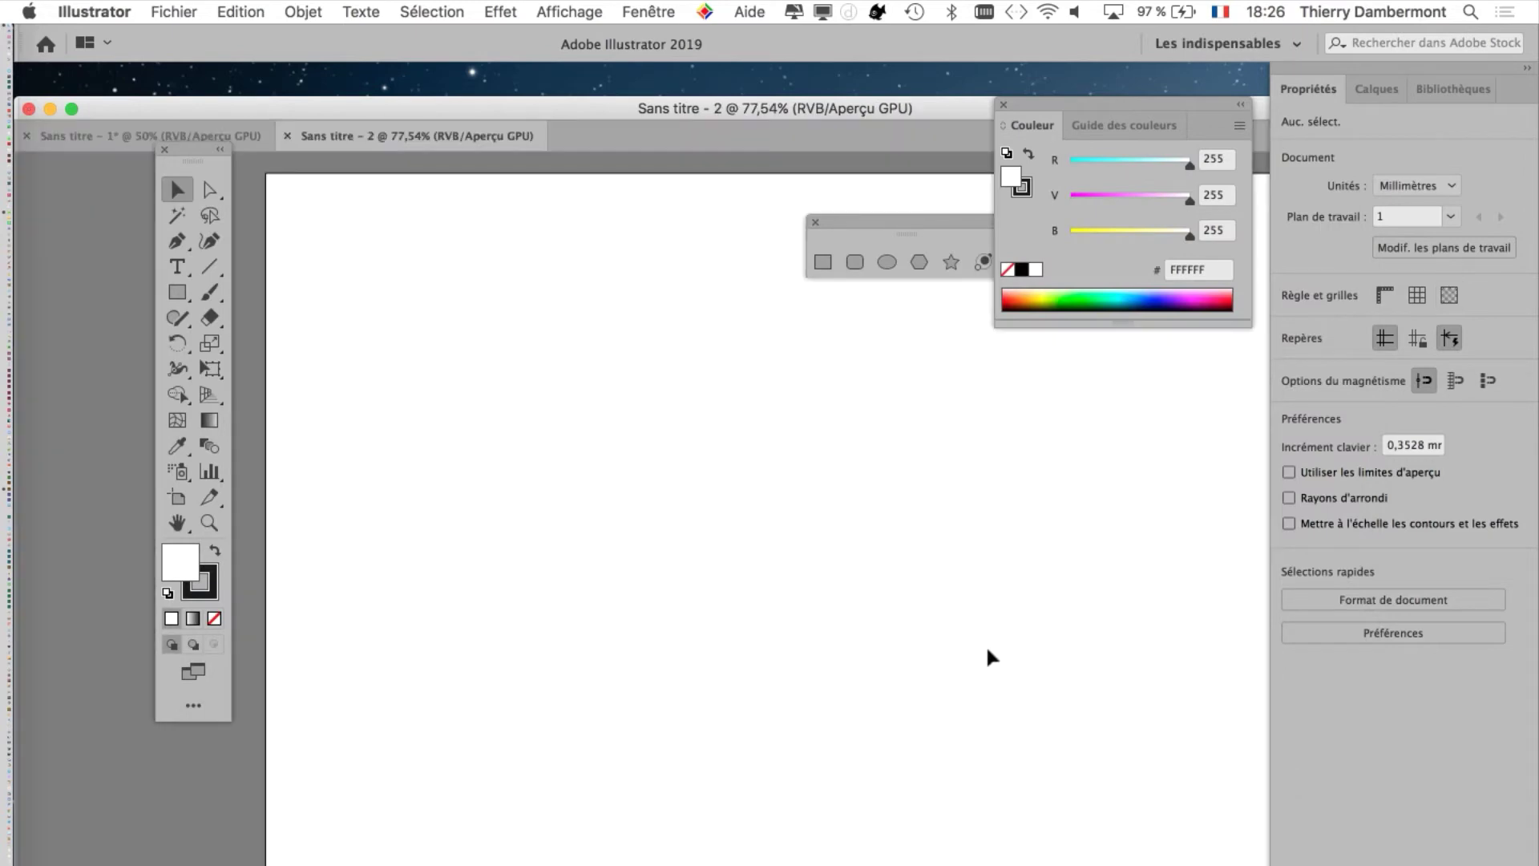
{"action": "left_click", "coordinate": [569, 12]}
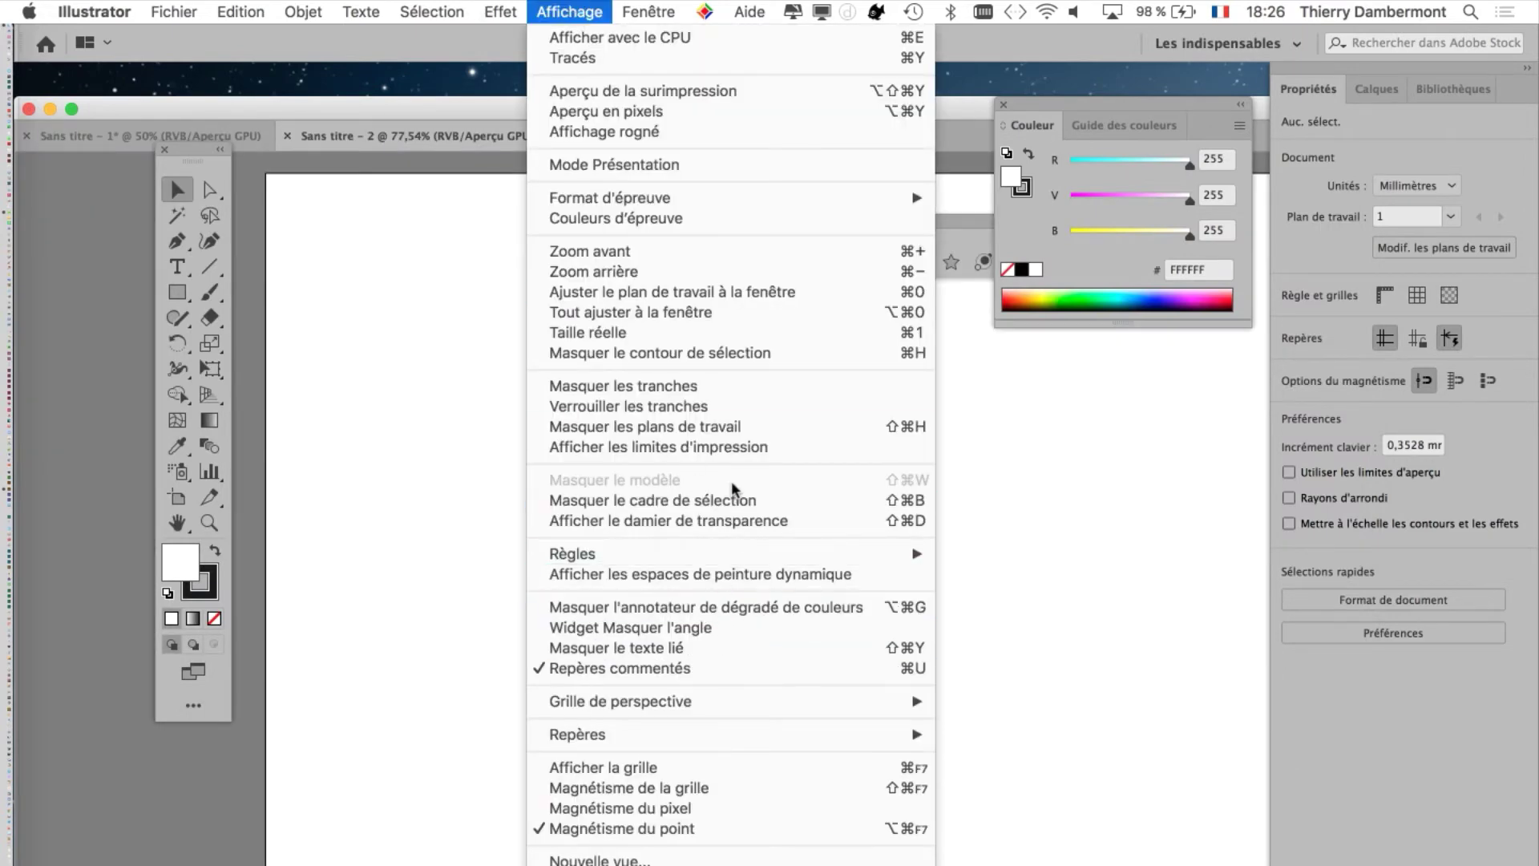
{"action": "left_click", "coordinate": [733, 521]}
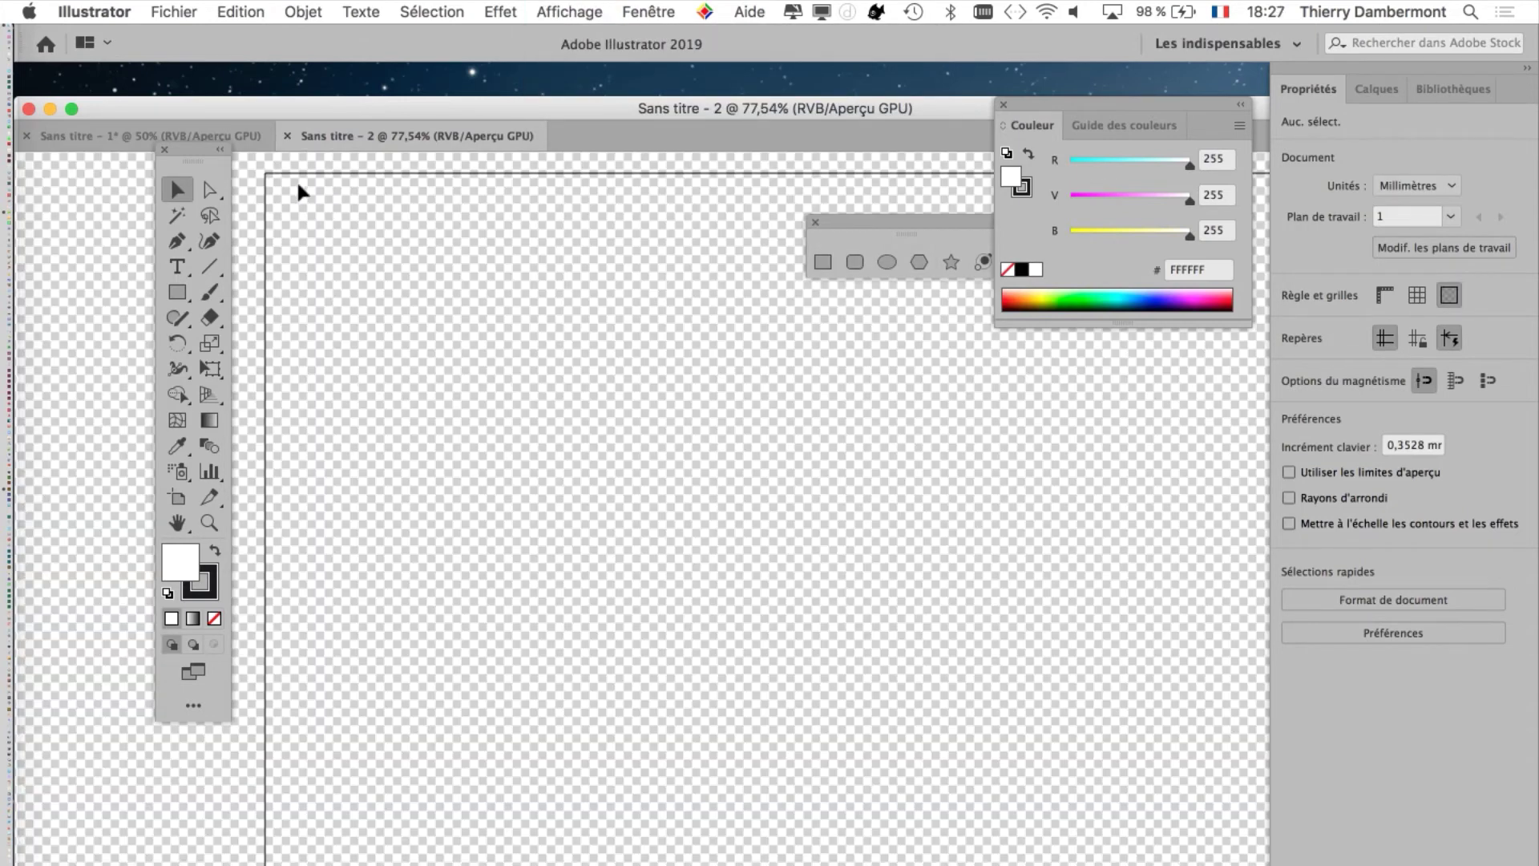
{"action": "left_click", "coordinate": [286, 136]}
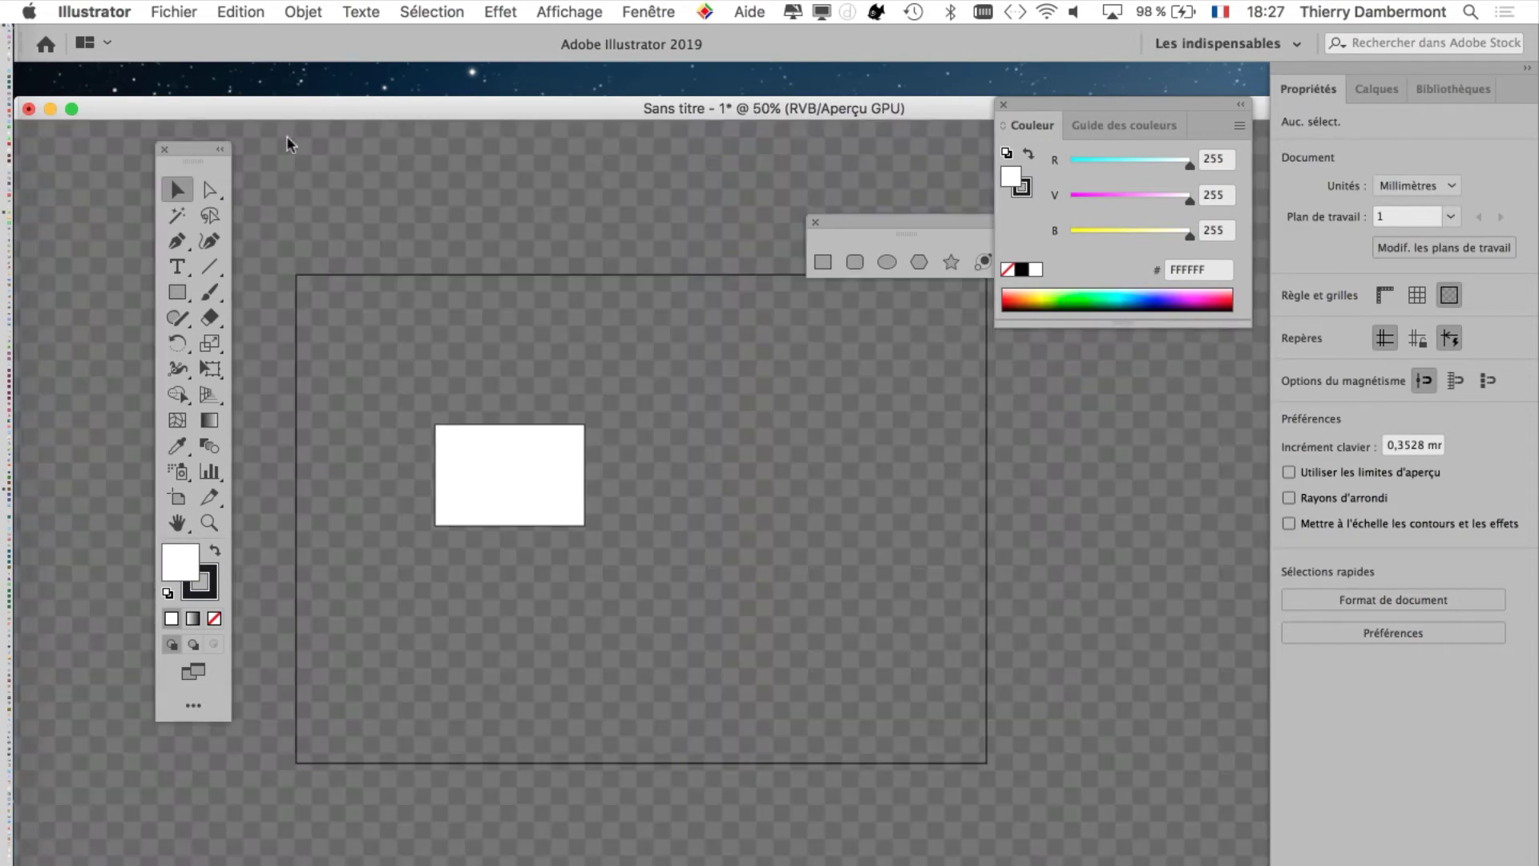
{"action": "left_click", "coordinate": [173, 11]}
{"action": "left_click", "coordinate": [203, 39]}
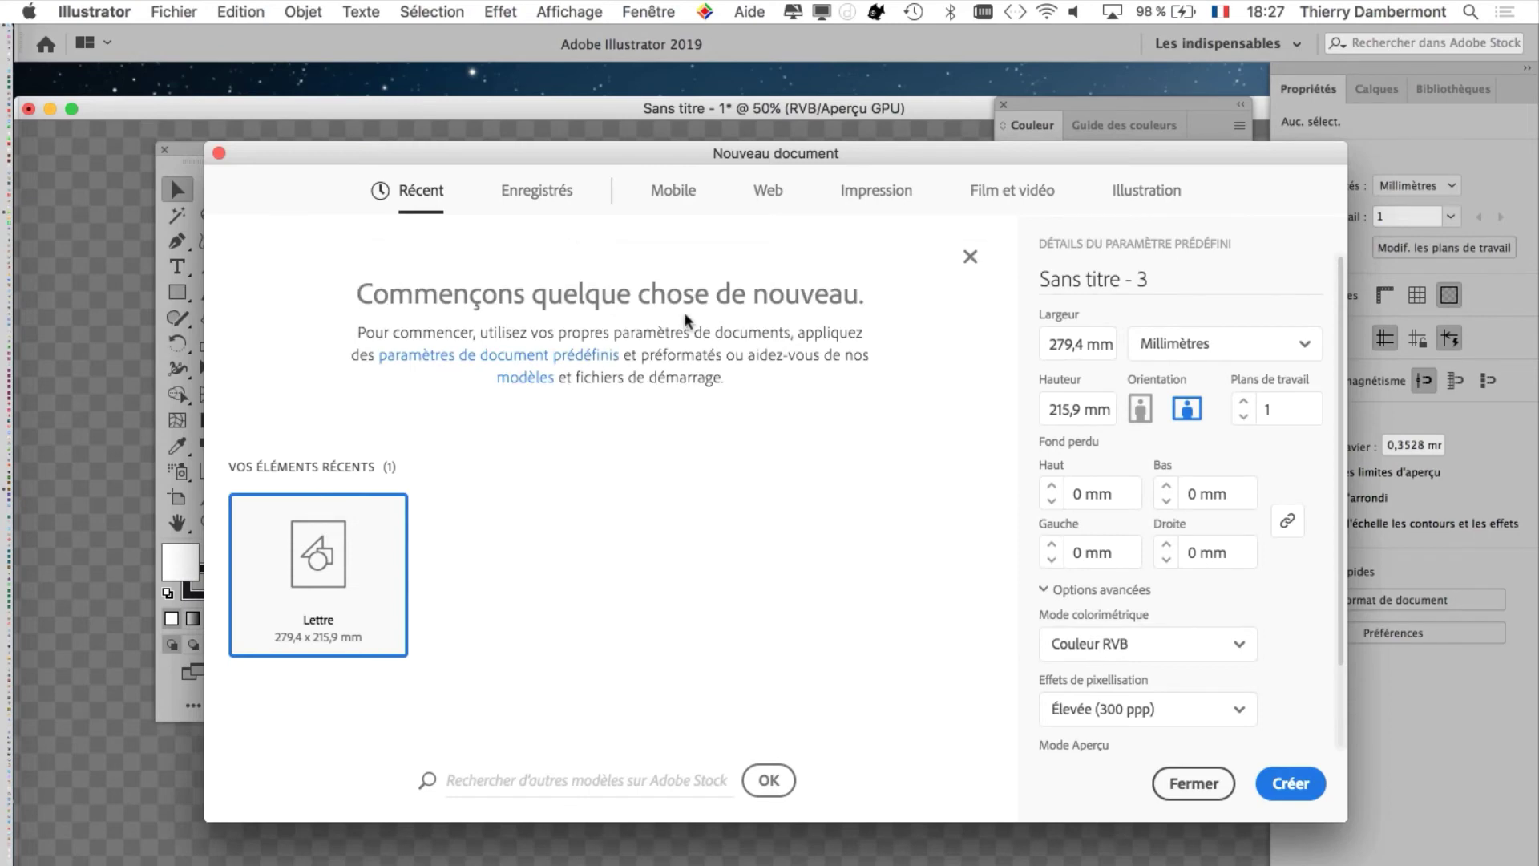
{"action": "left_click", "coordinate": [882, 197]}
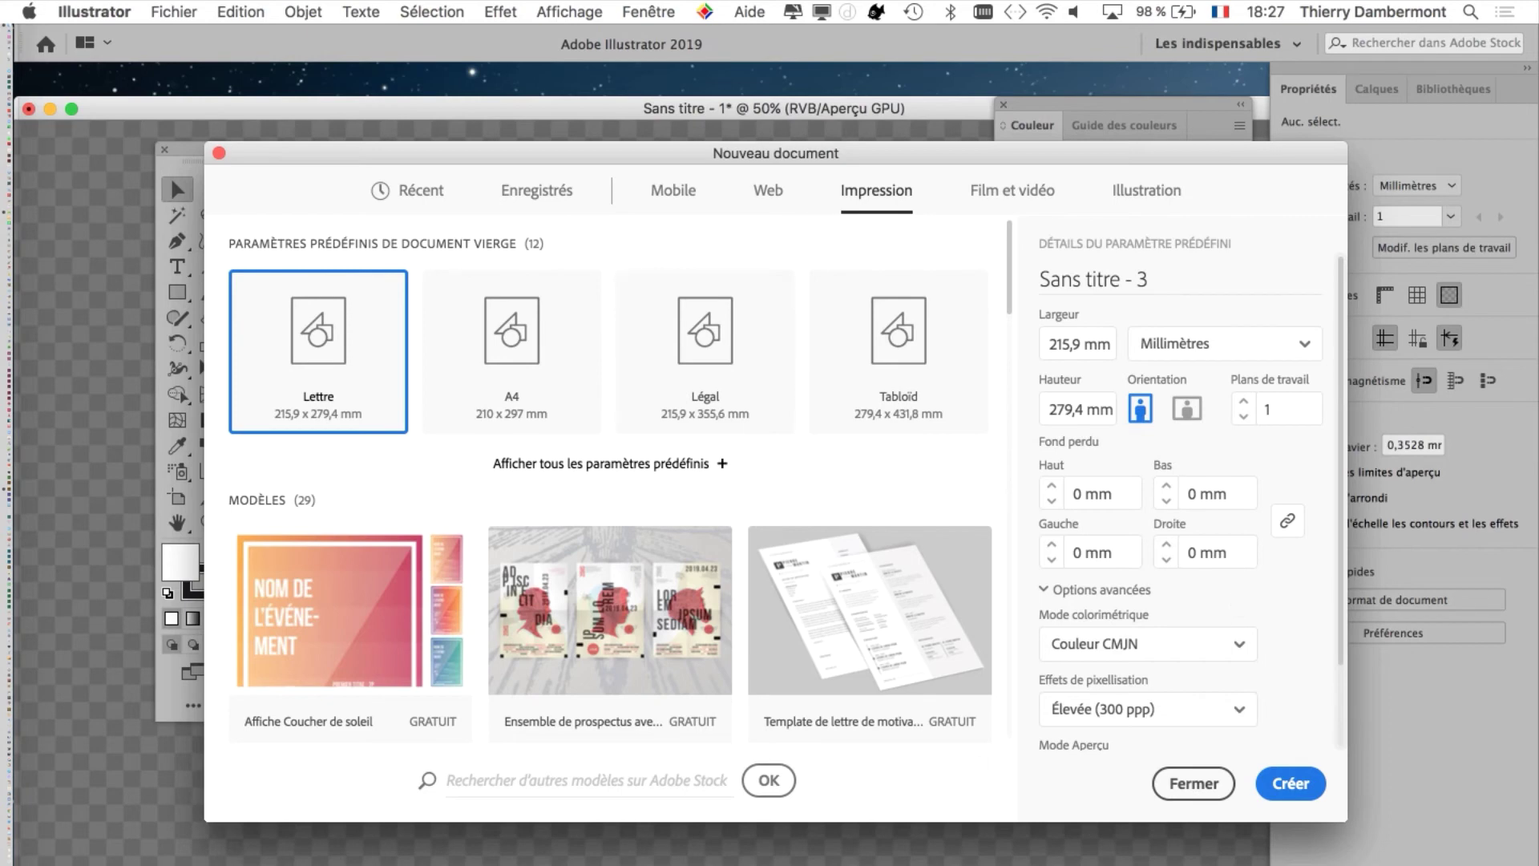
{"action": "left_click", "coordinate": [1194, 783]}
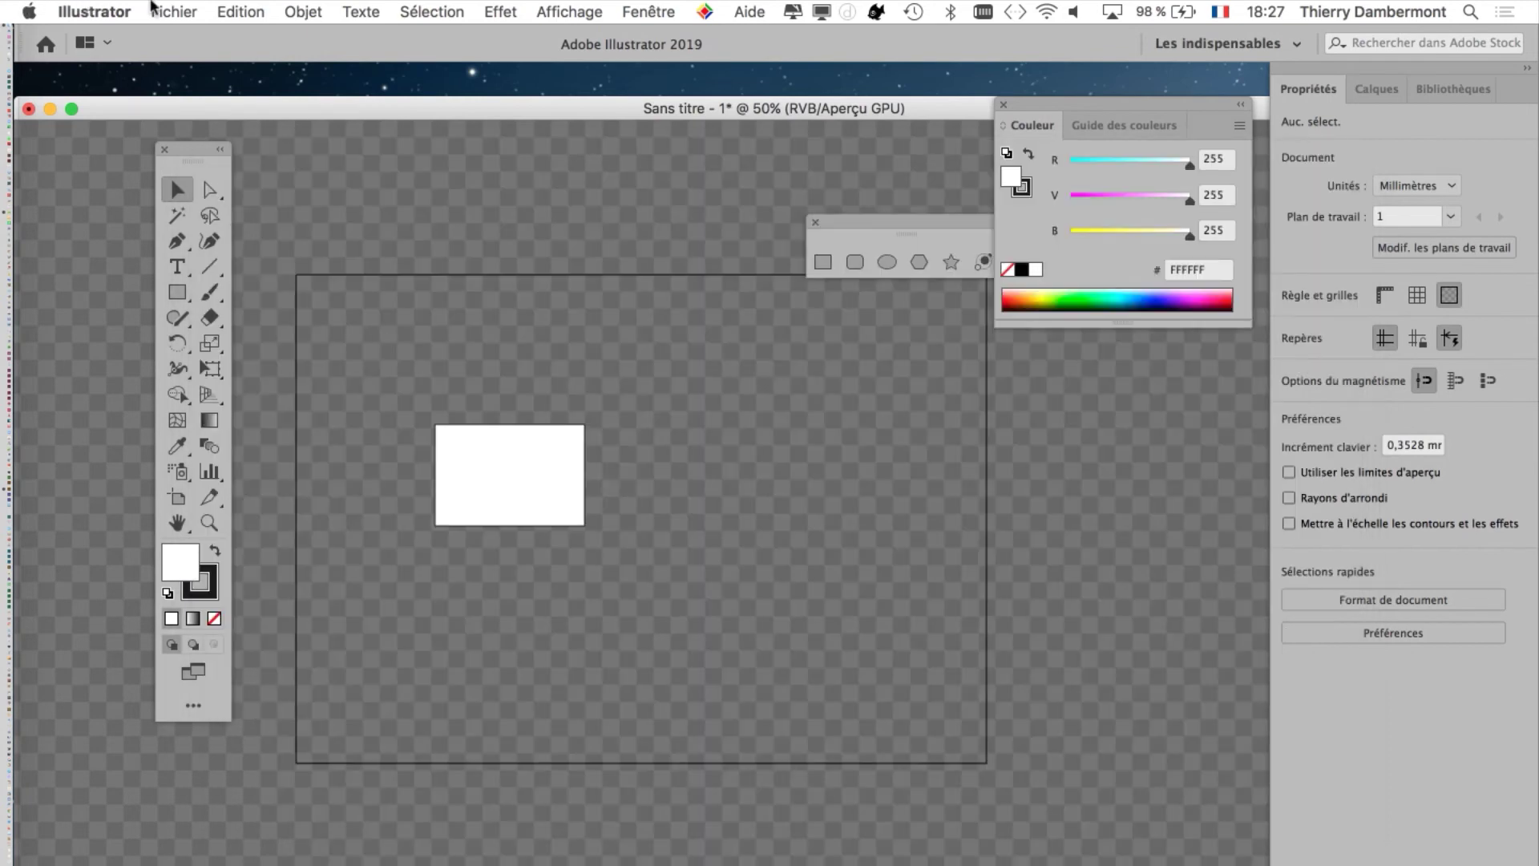
Enable Utiliser l'interface héritée « Nouveau fichier » in Préférences > Général.
{"action": "left_click", "coordinate": [93, 12]}
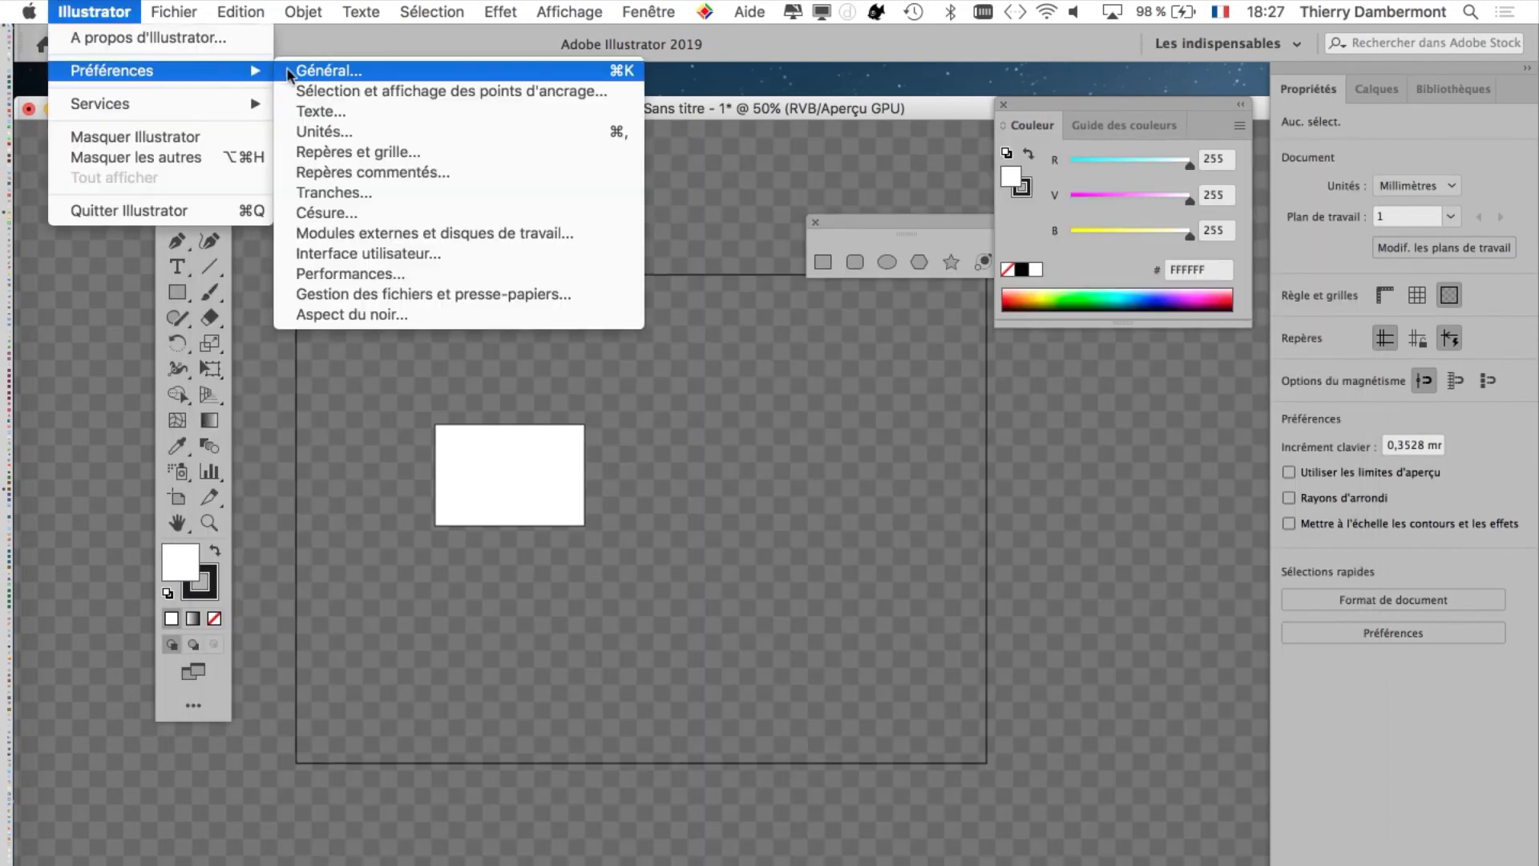
{"action": "left_click", "coordinate": [295, 71]}
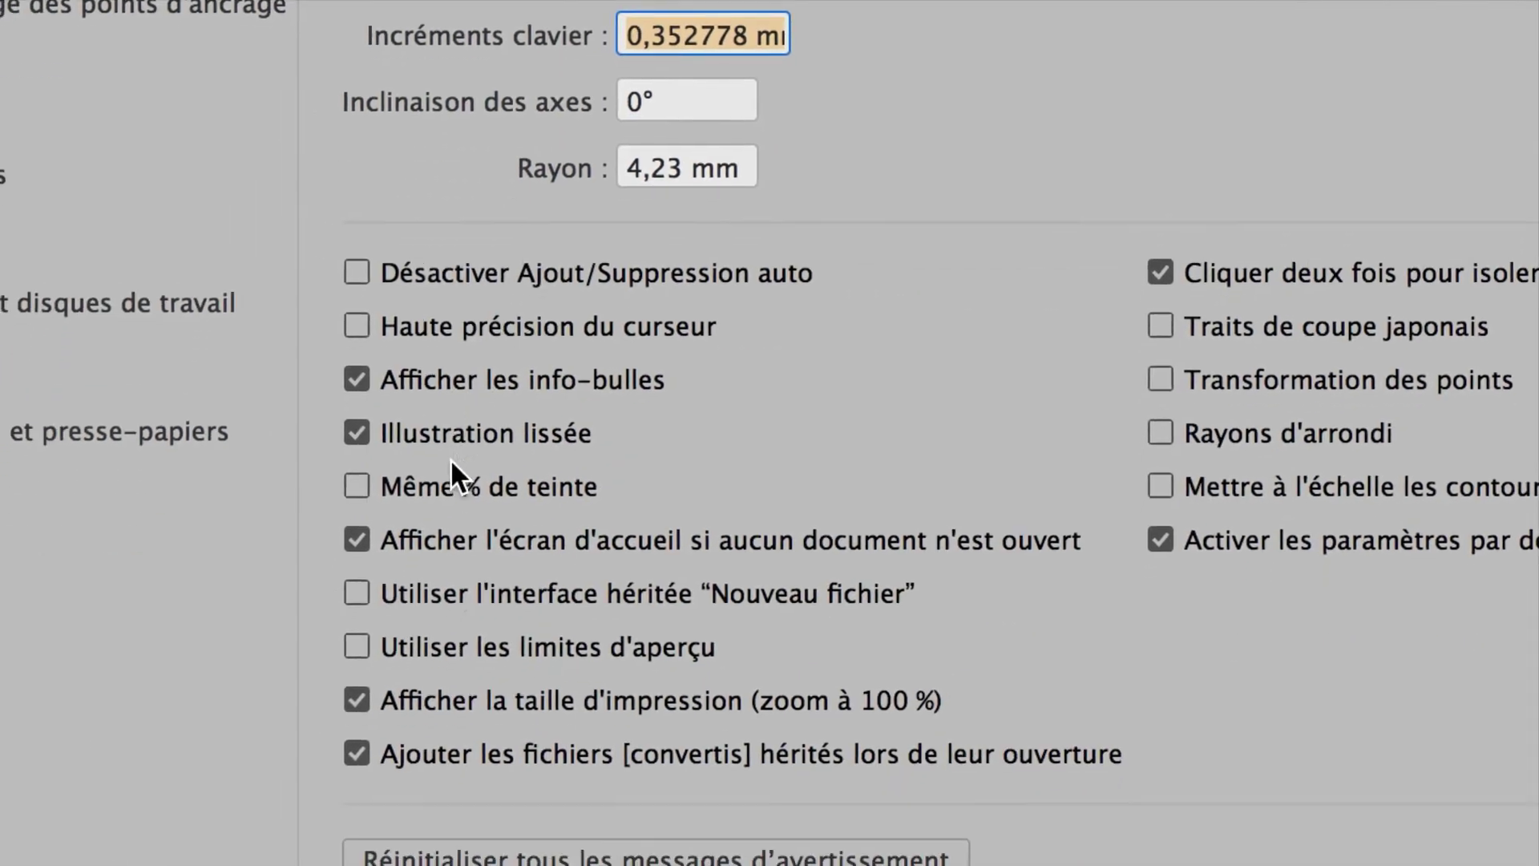
{"action": "left_click", "coordinate": [463, 503]}
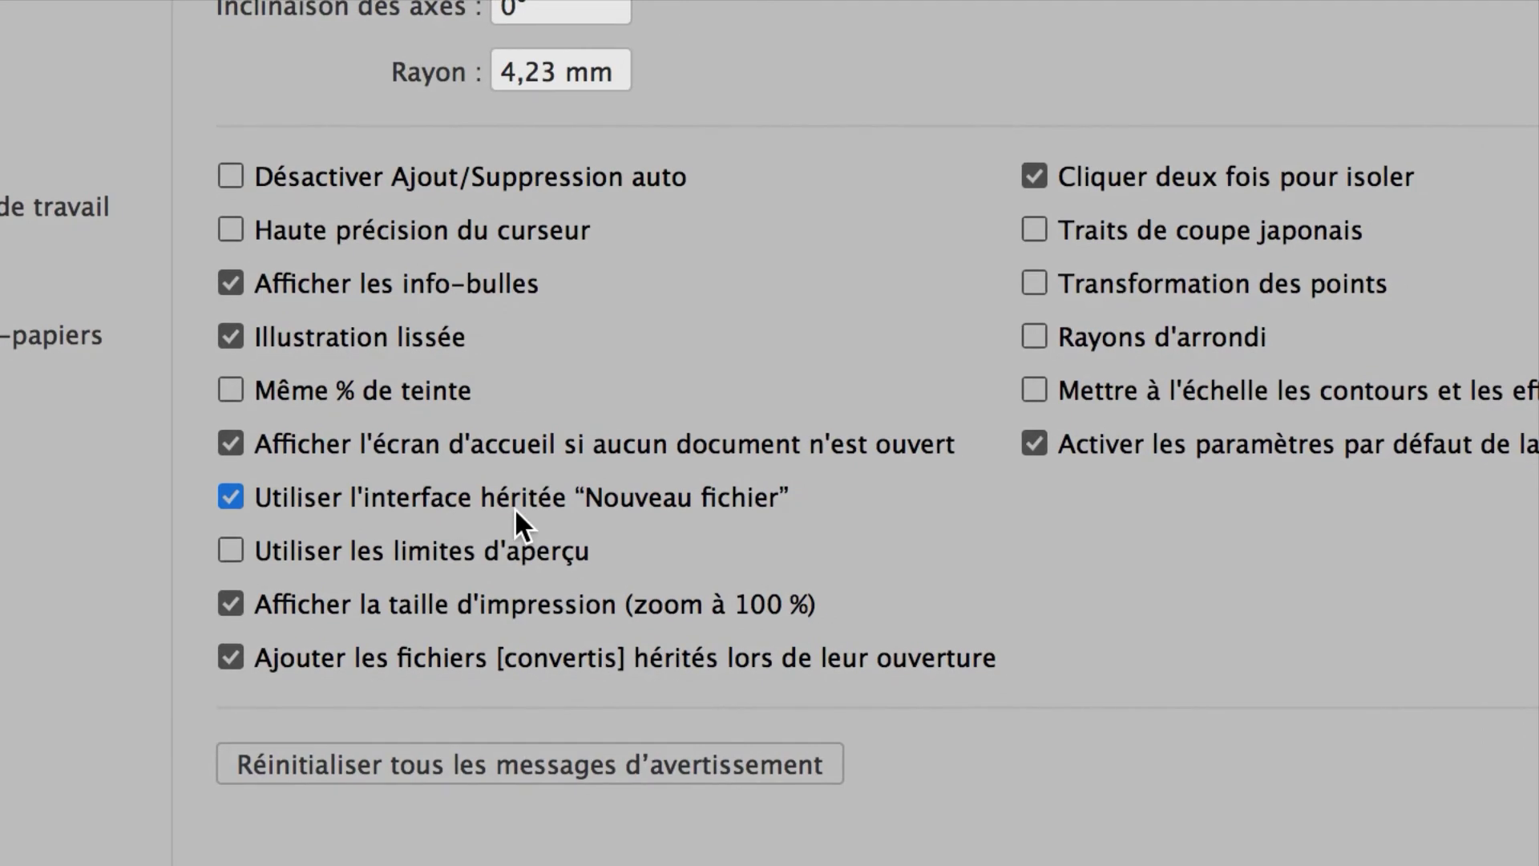
{"action": "left_click", "coordinate": [1123, 731]}
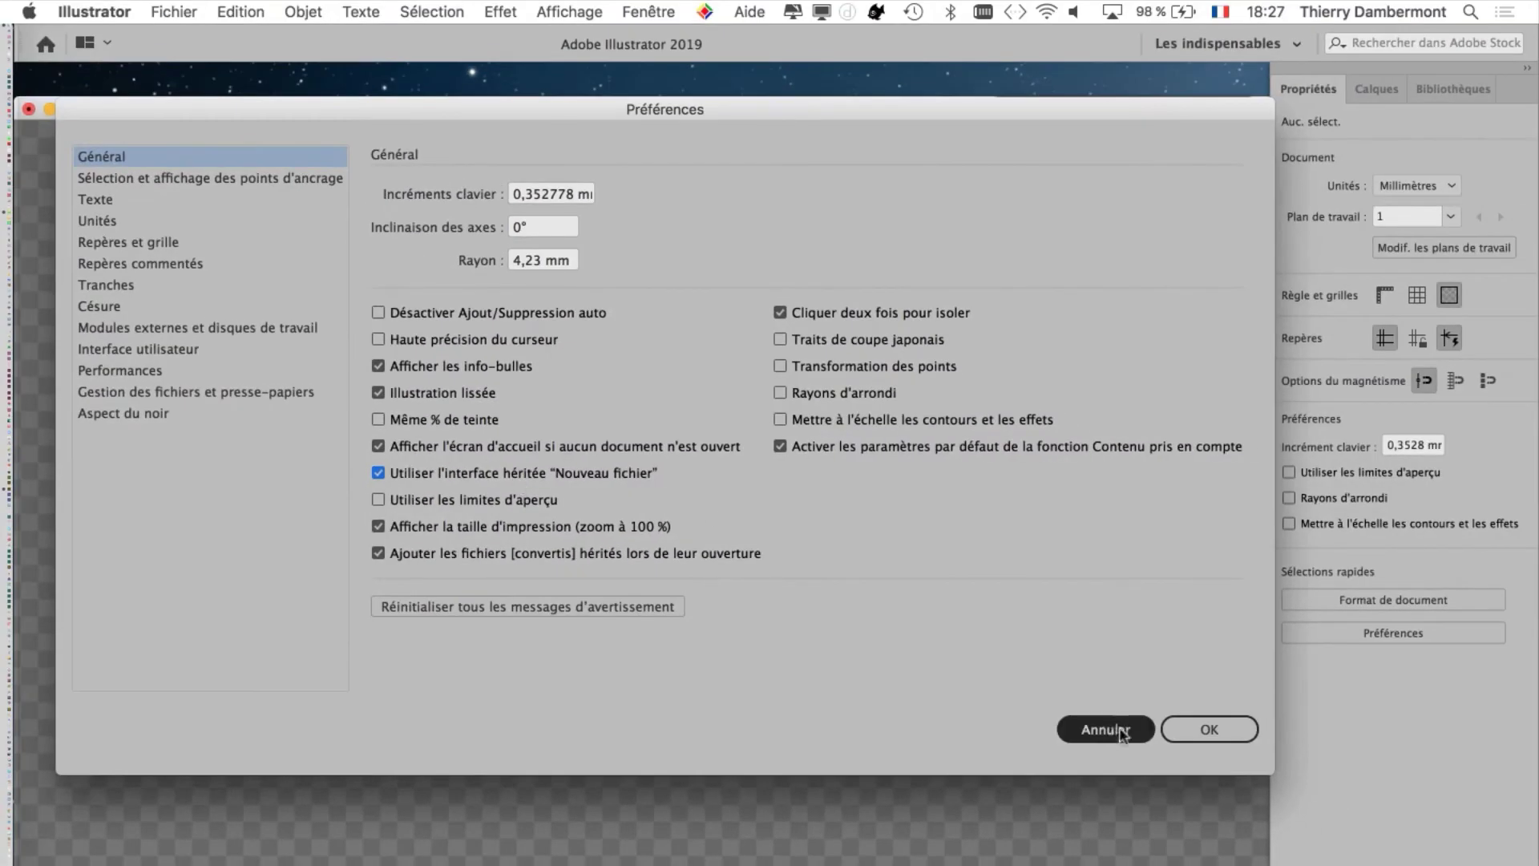
Check that Fichier > Nouveau shows the legacy dialog's profile list, then cancel it.
{"action": "left_click", "coordinate": [174, 11]}
{"action": "left_click", "coordinate": [200, 37]}
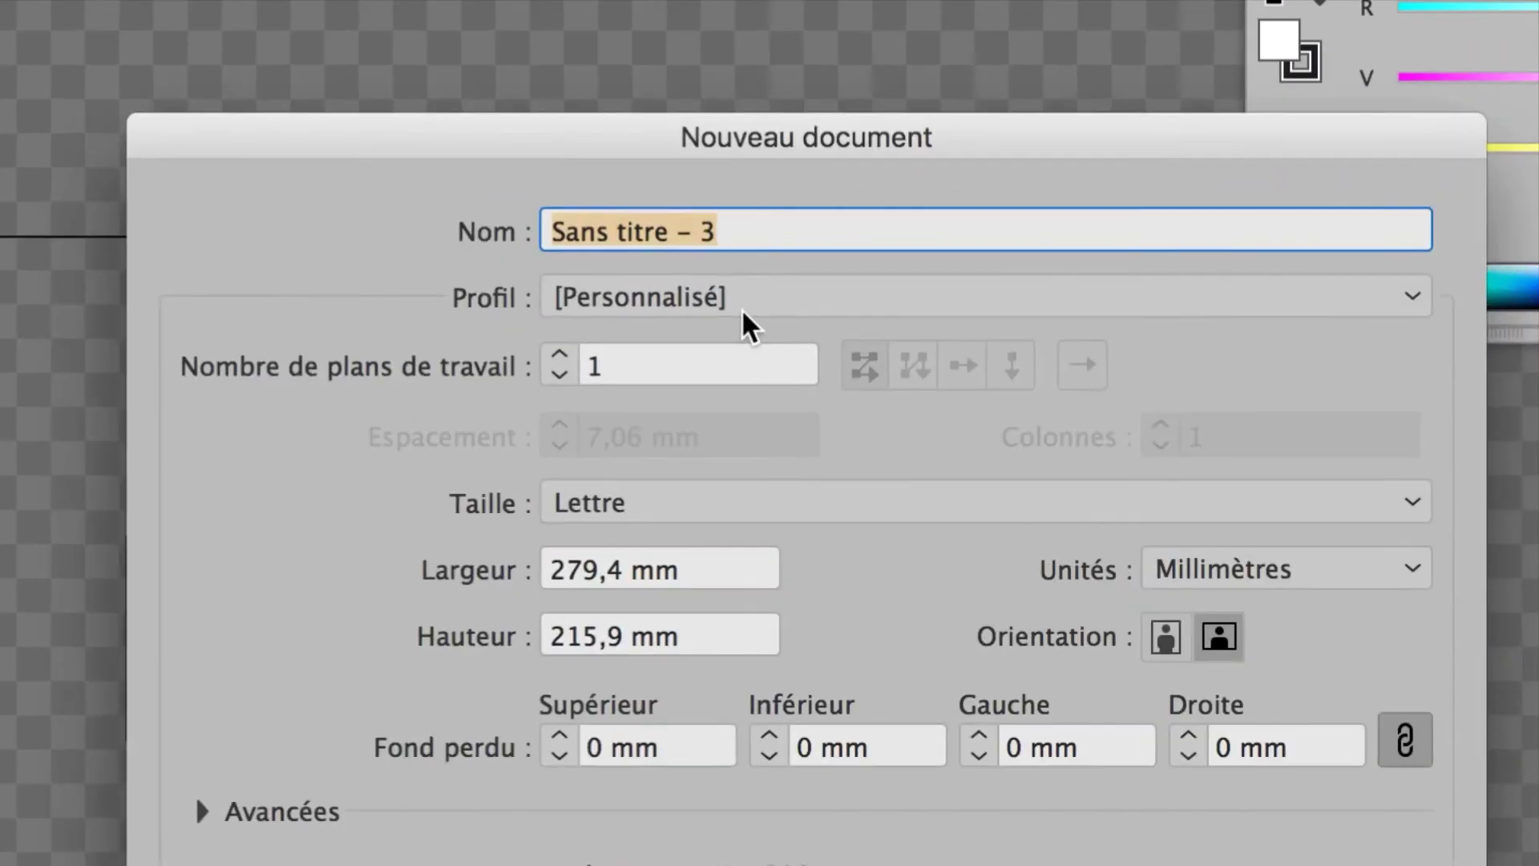
{"action": "left_click", "coordinate": [742, 309]}
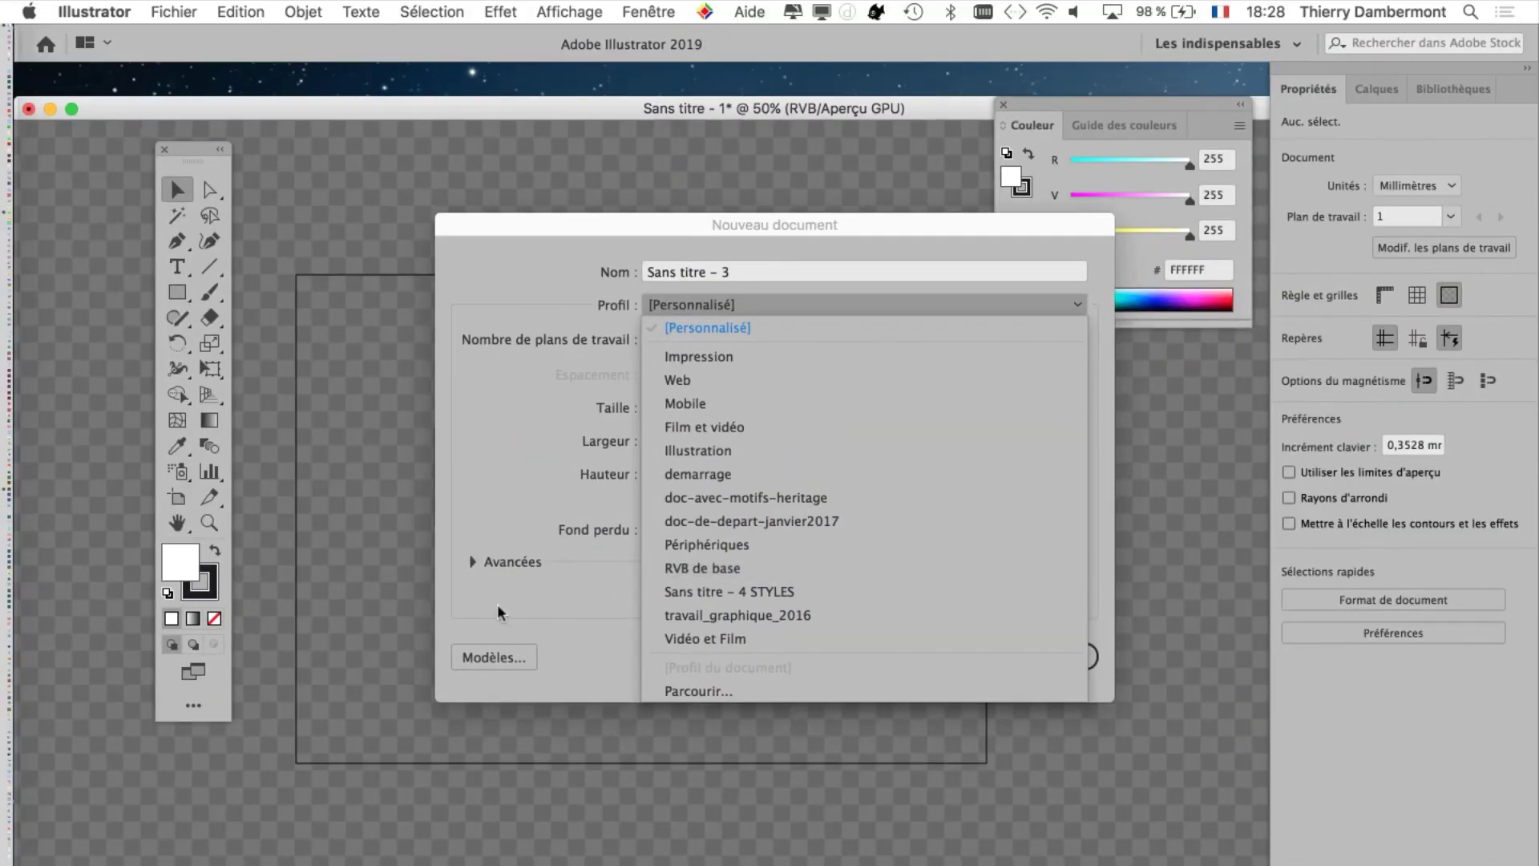
{"action": "left_click", "coordinate": [497, 603]}
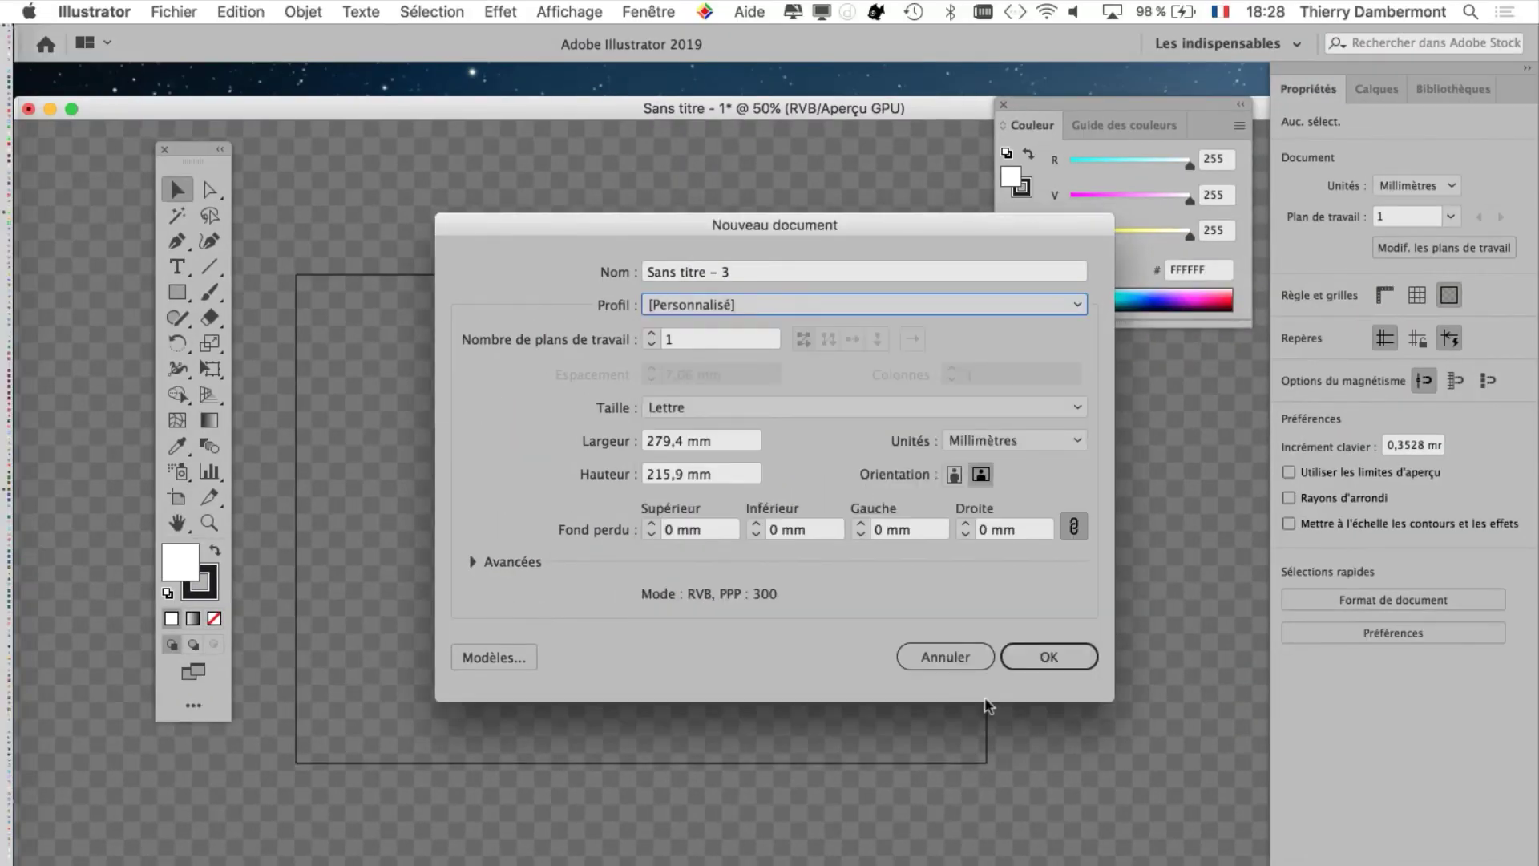
{"action": "left_click", "coordinate": [972, 662]}
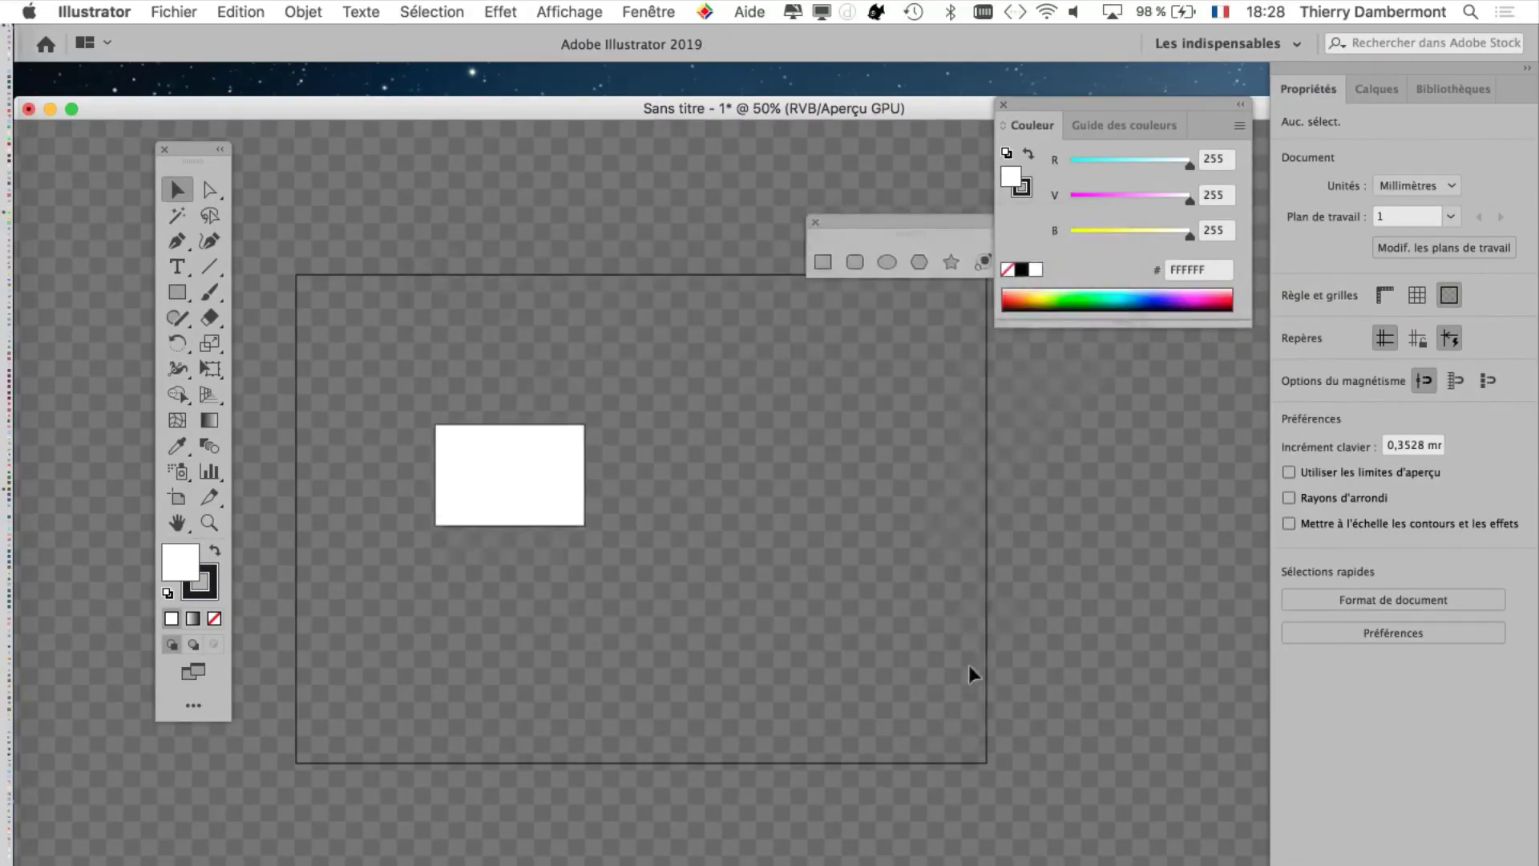
Uncheck Utiliser l'interface héritée « Nouveau fichier » in Préférences > Général and confirm.
{"action": "left_click", "coordinate": [170, 11]}
{"action": "left_click", "coordinate": [321, 69]}
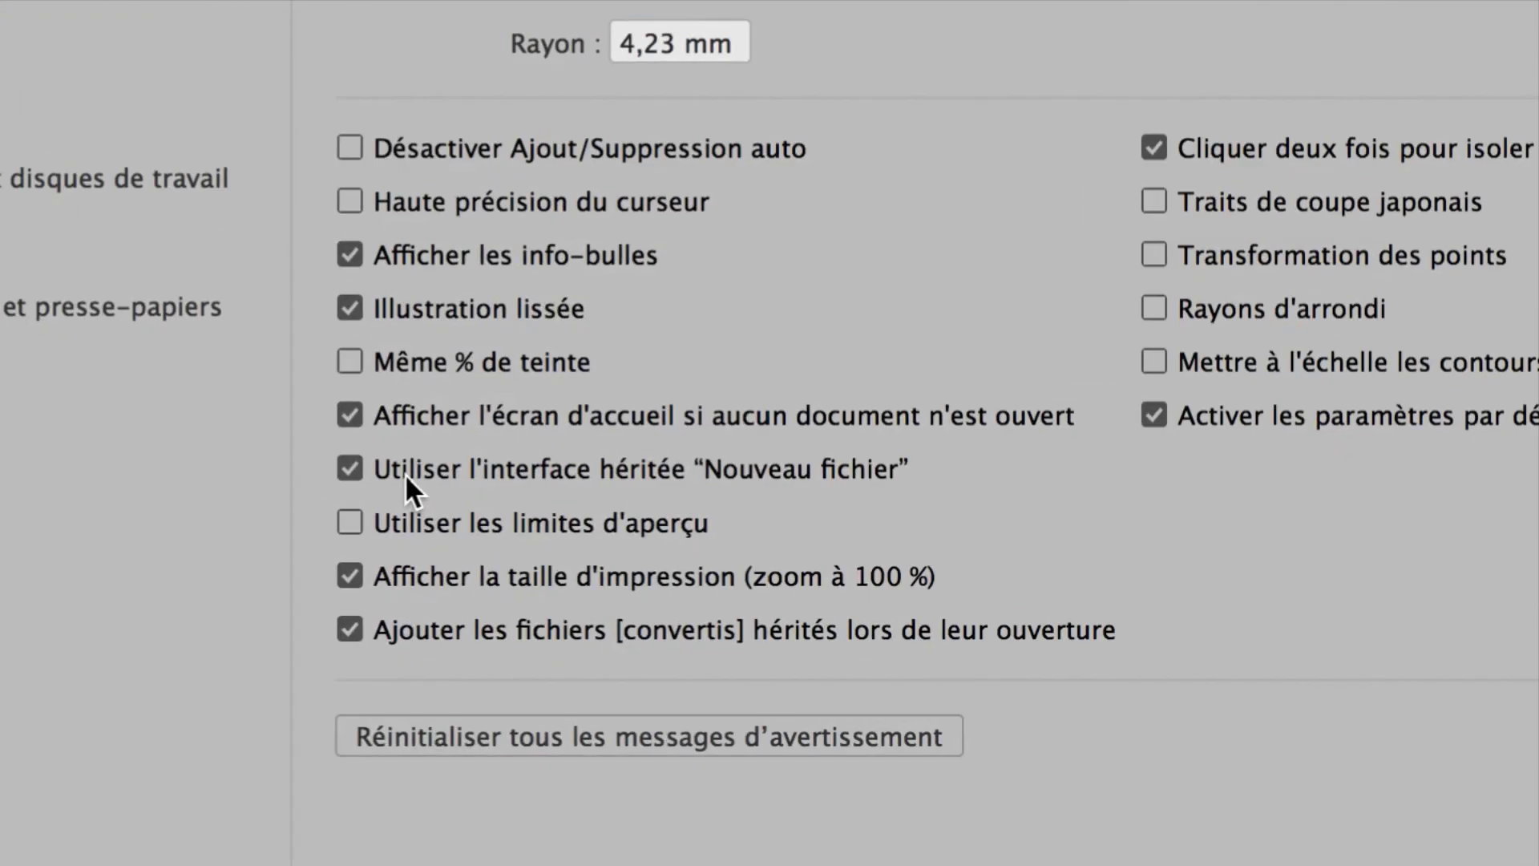
{"action": "left_click", "coordinate": [406, 474]}
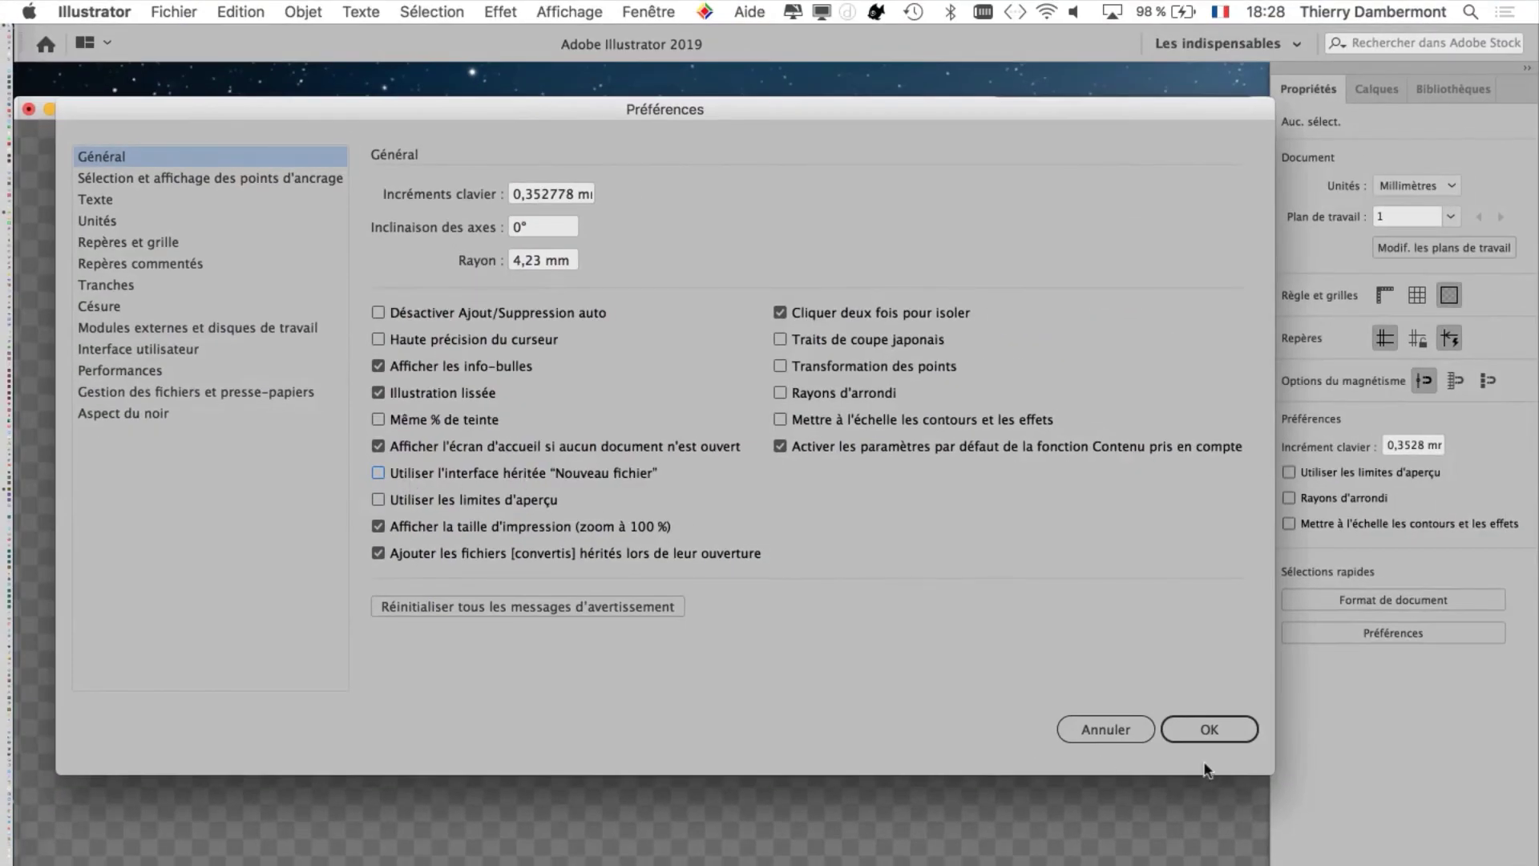
{"action": "left_click", "coordinate": [1209, 728]}
Verify Fichier > Nouveau shows the modern window again, then close it.
{"action": "left_click", "coordinate": [173, 12]}
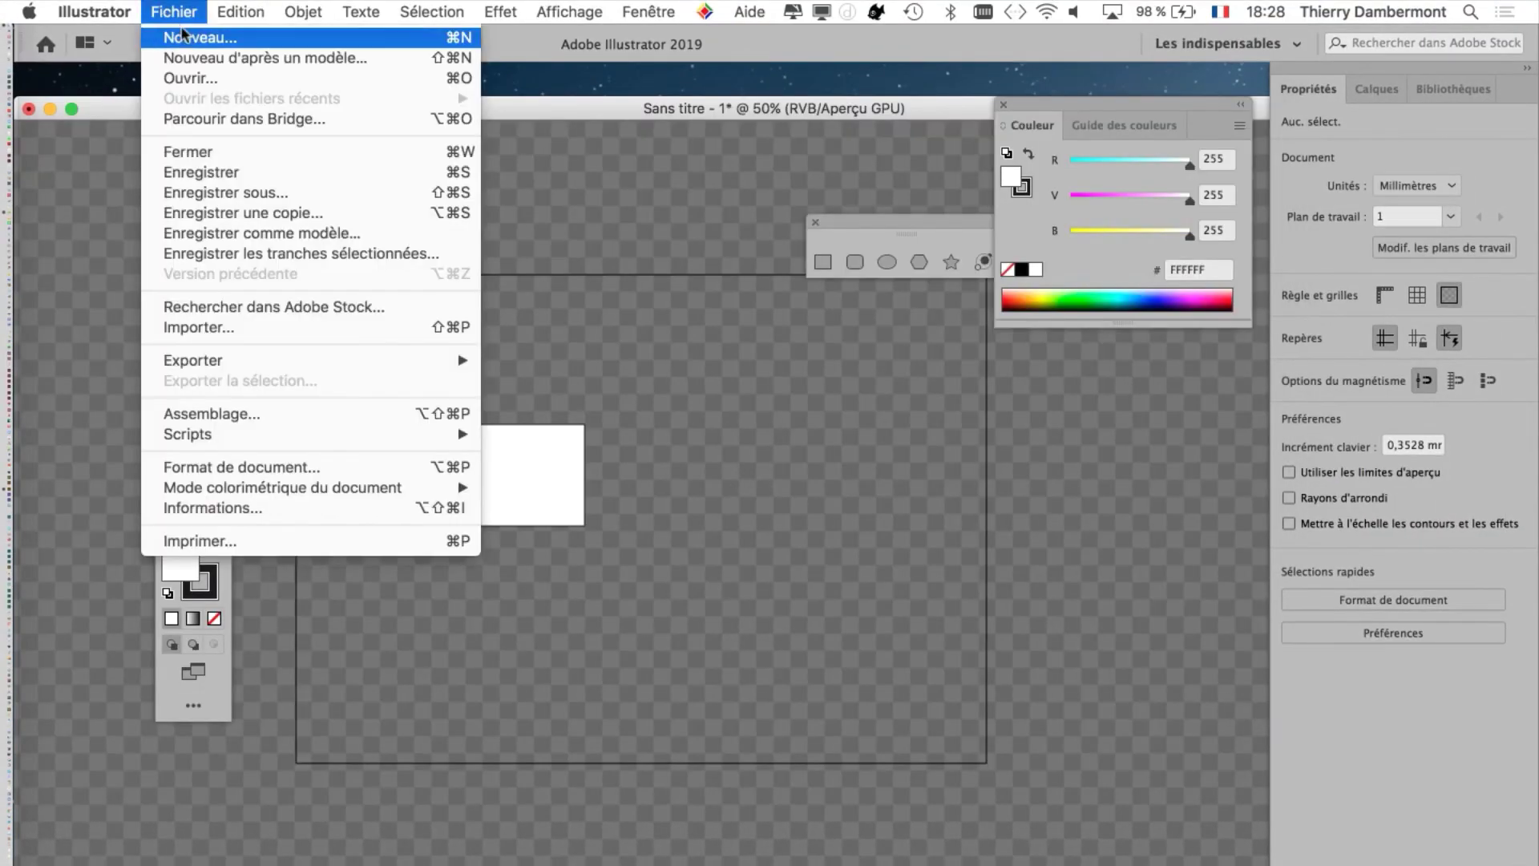
{"action": "left_click", "coordinate": [233, 32]}
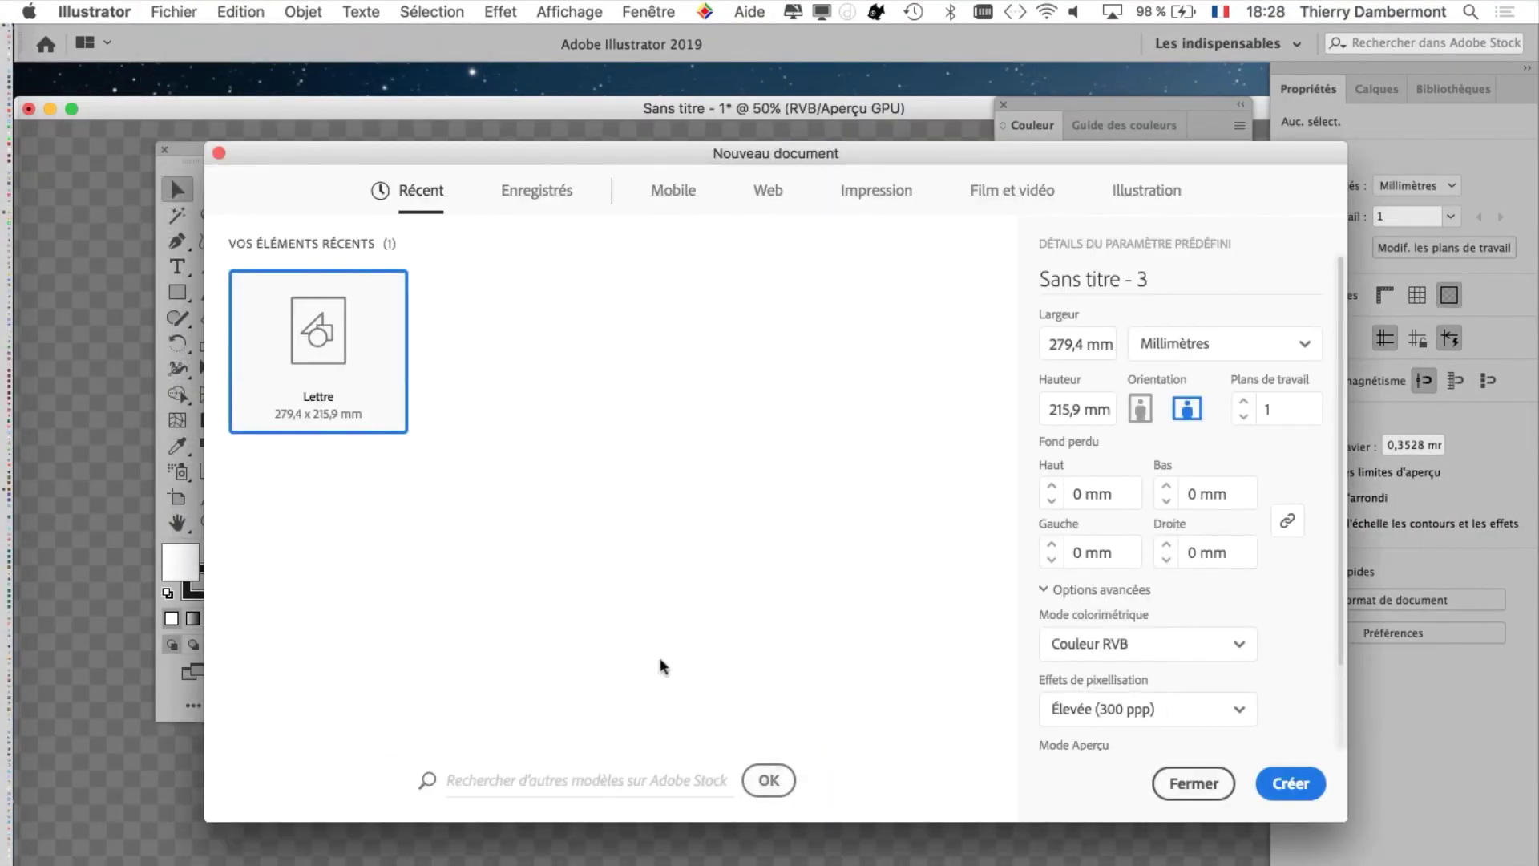
{"action": "left_click", "coordinate": [1186, 783]}
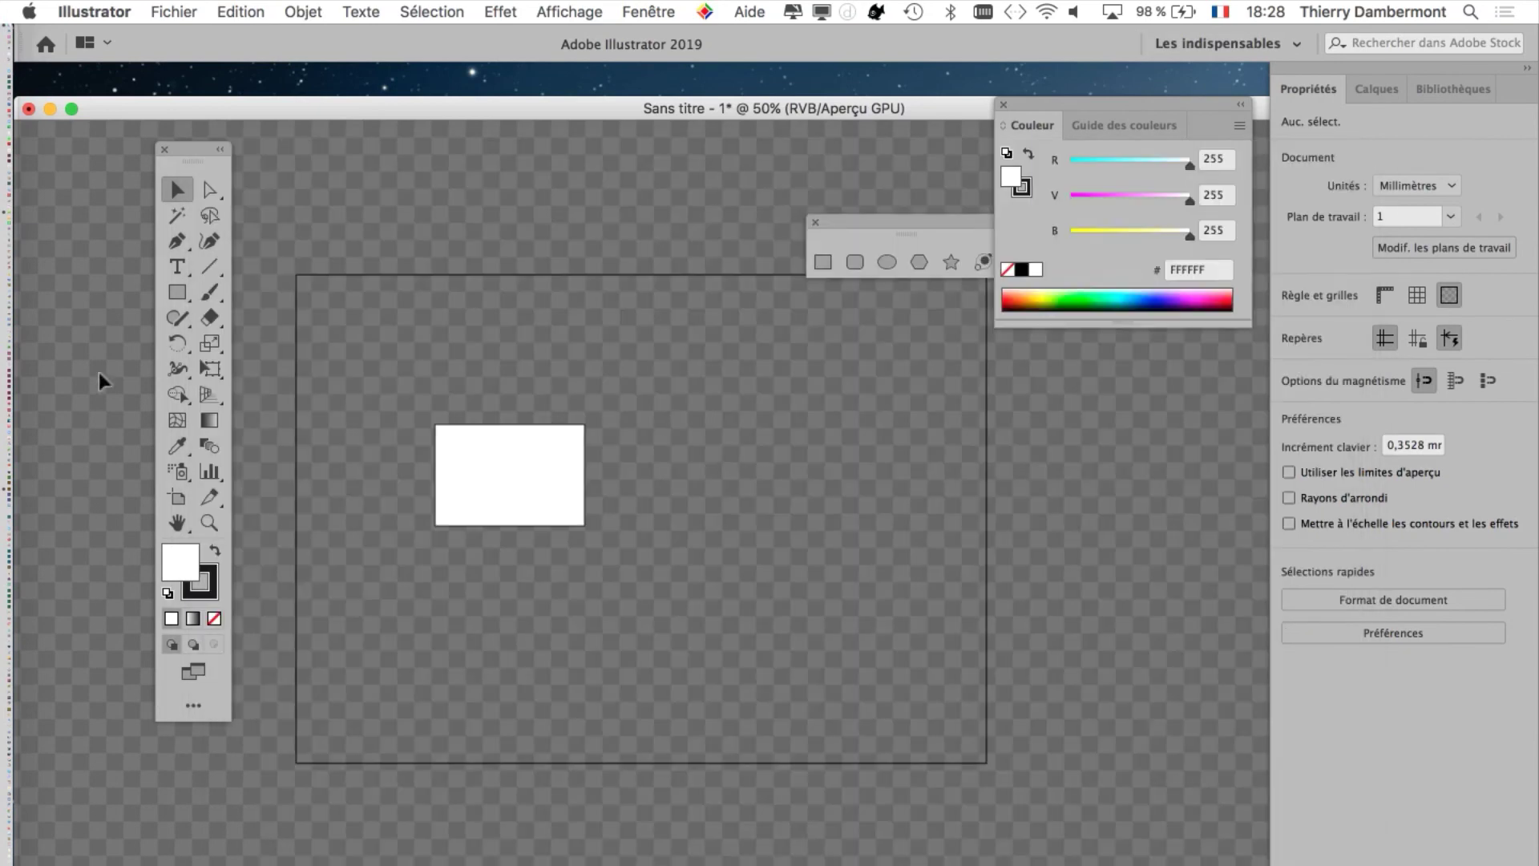
Choose Masquer le damier de transparence from the Affichage menu.
{"action": "left_click", "coordinate": [569, 10]}
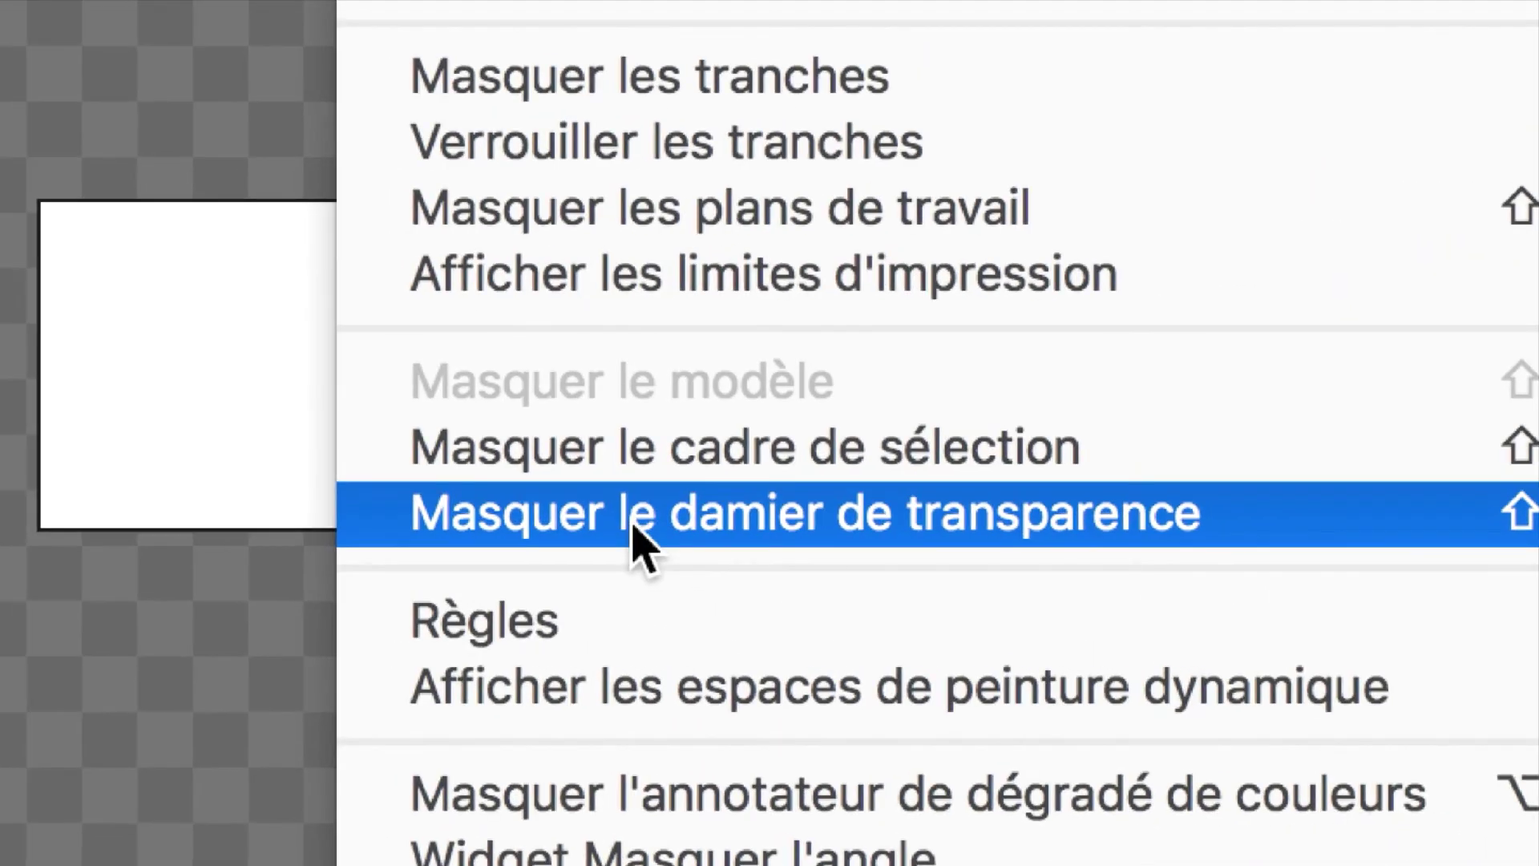
{"action": "left_click", "coordinate": [682, 525]}
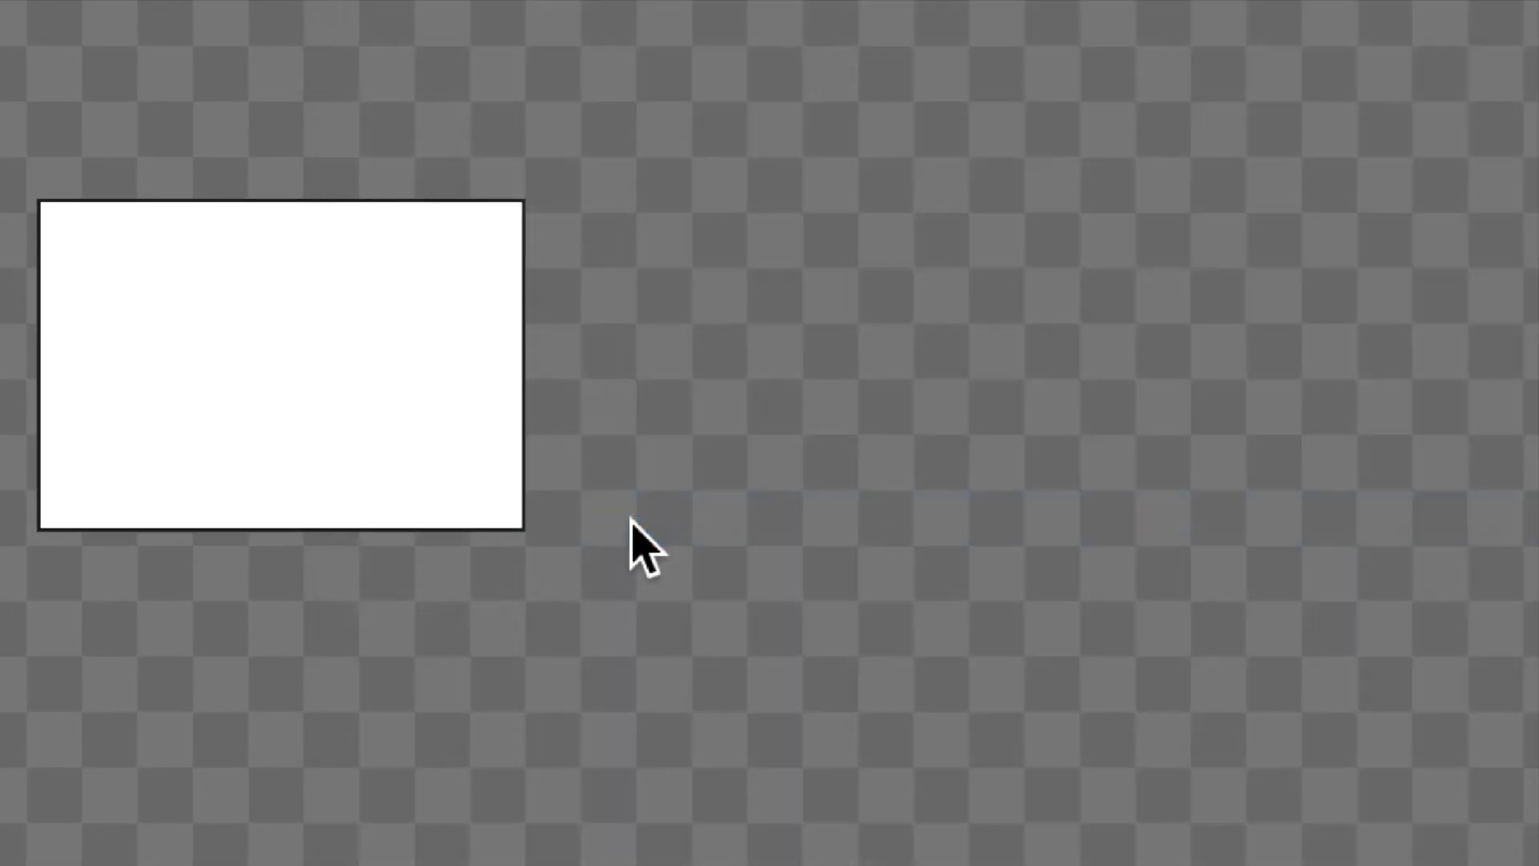